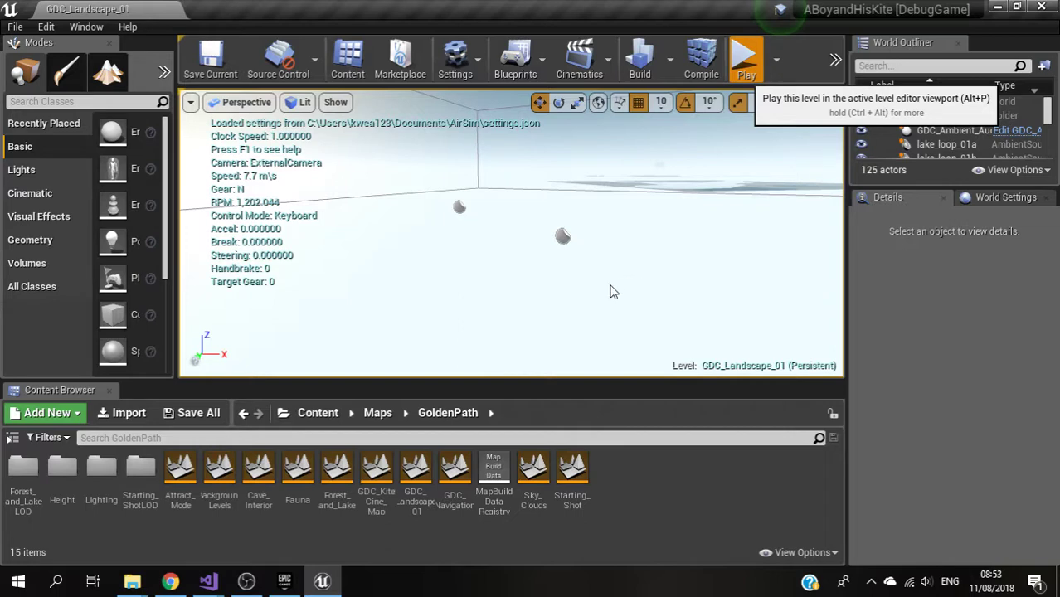
Play the level in the editor viewport and drive the car forward, showing and hiding the camera sub-views.
left_click(627, 341)
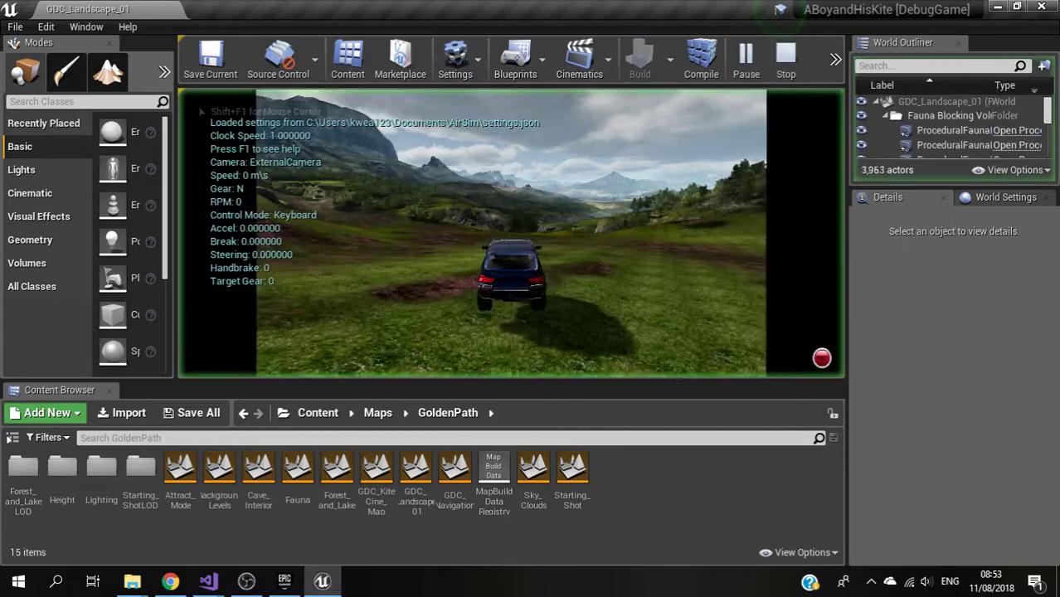
key("Up")
key("Left")
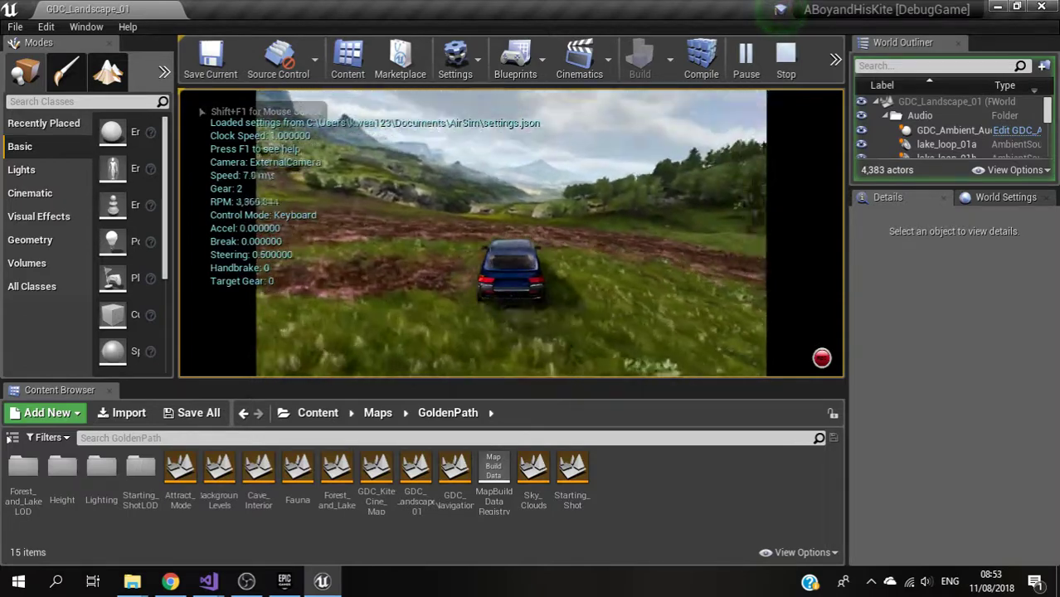
key("0")
key("Up")
key("Left")
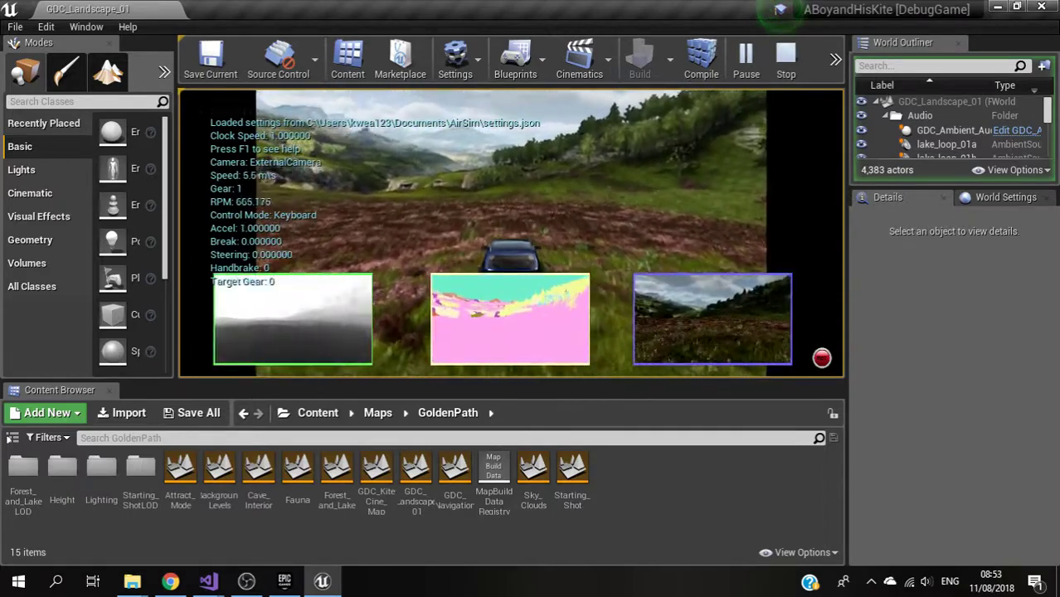
key("0")
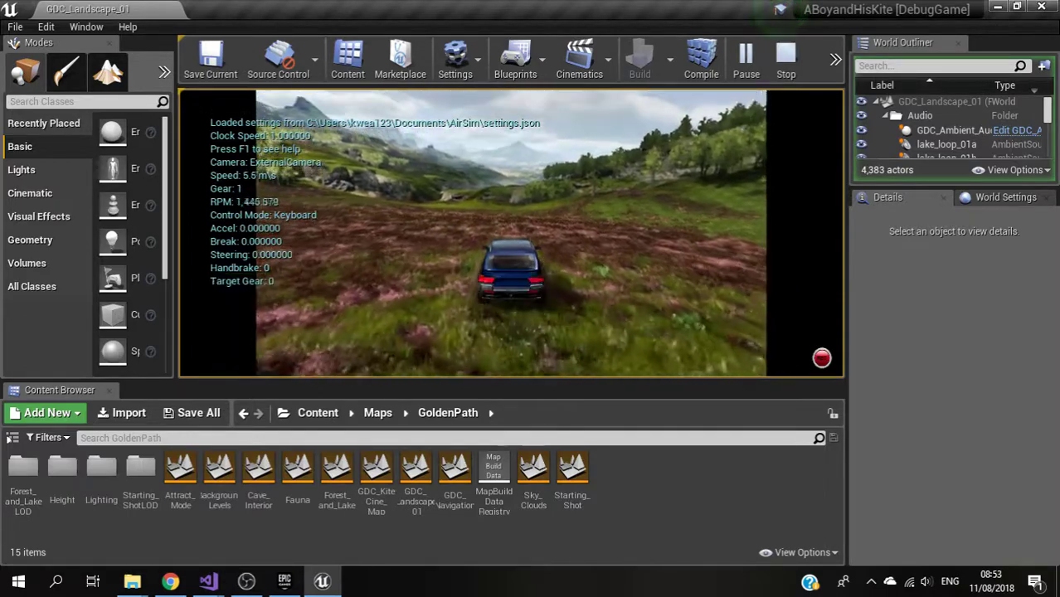
Steer the car left and right across the terrain, and end the play session.
key("Left")
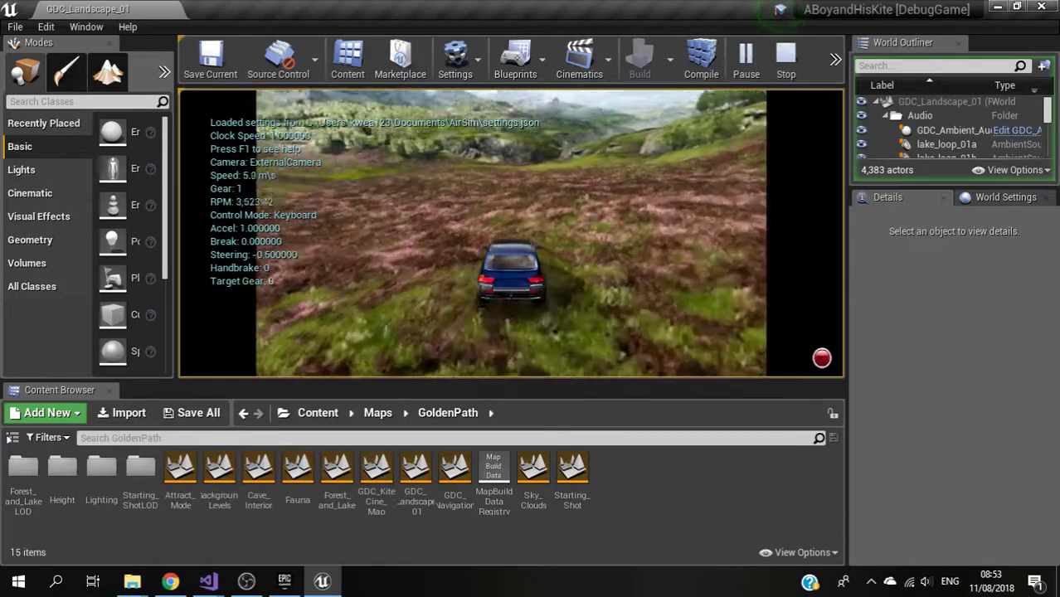
key("Up")
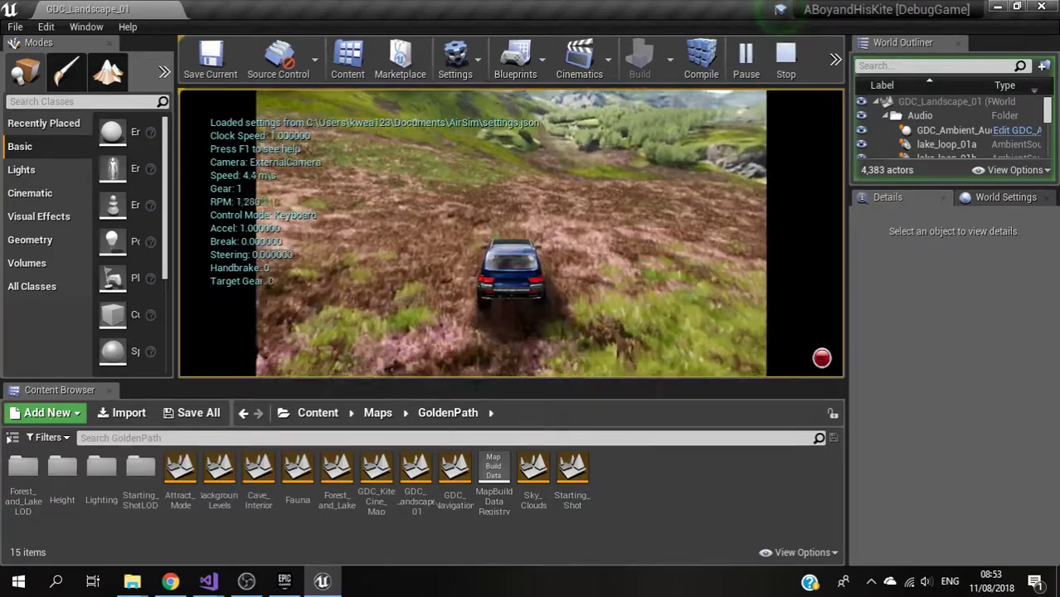
key("Right")
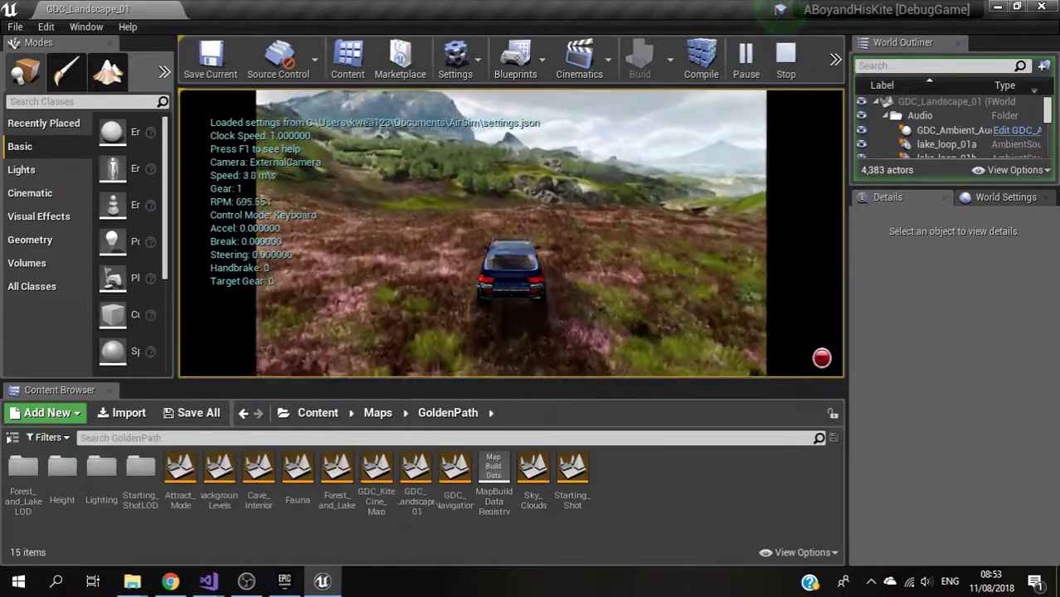
key("Escape")
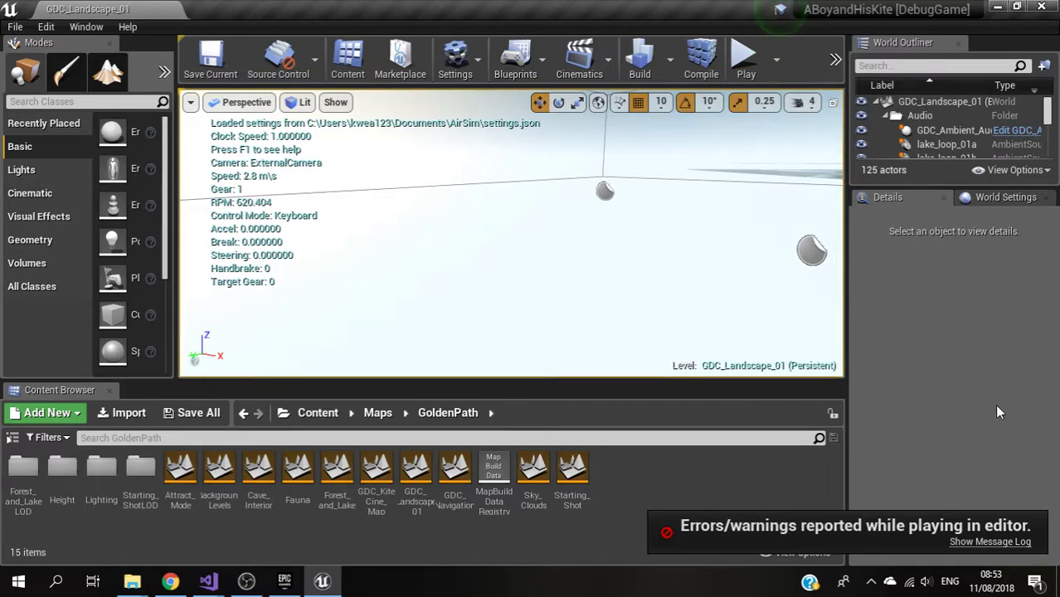
Look up the Windows (64-bit) option for packaging the project without starting the packaging.
left_click(15, 28)
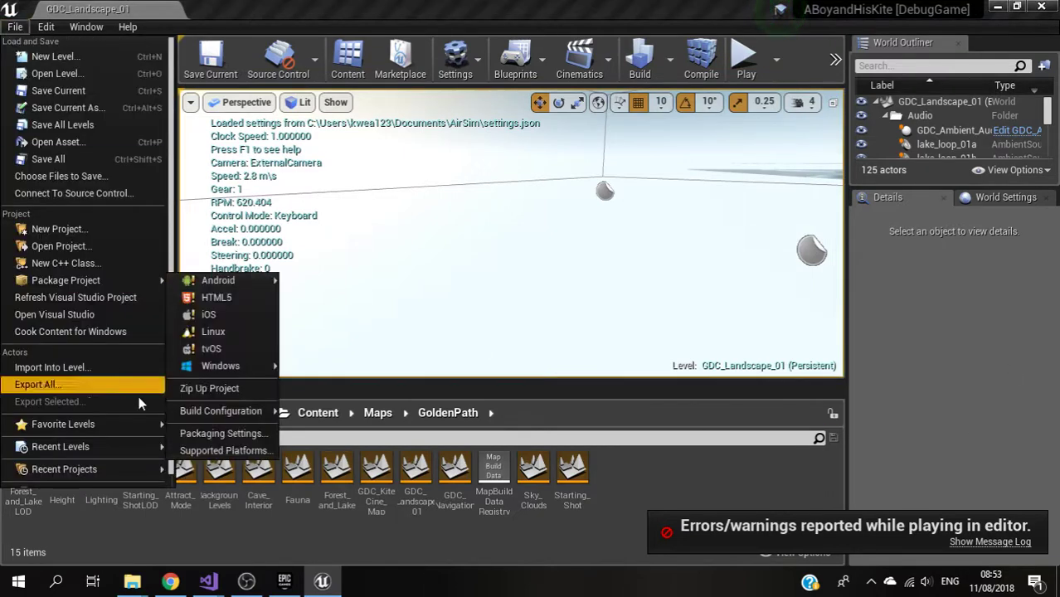
mouse_move(108, 283)
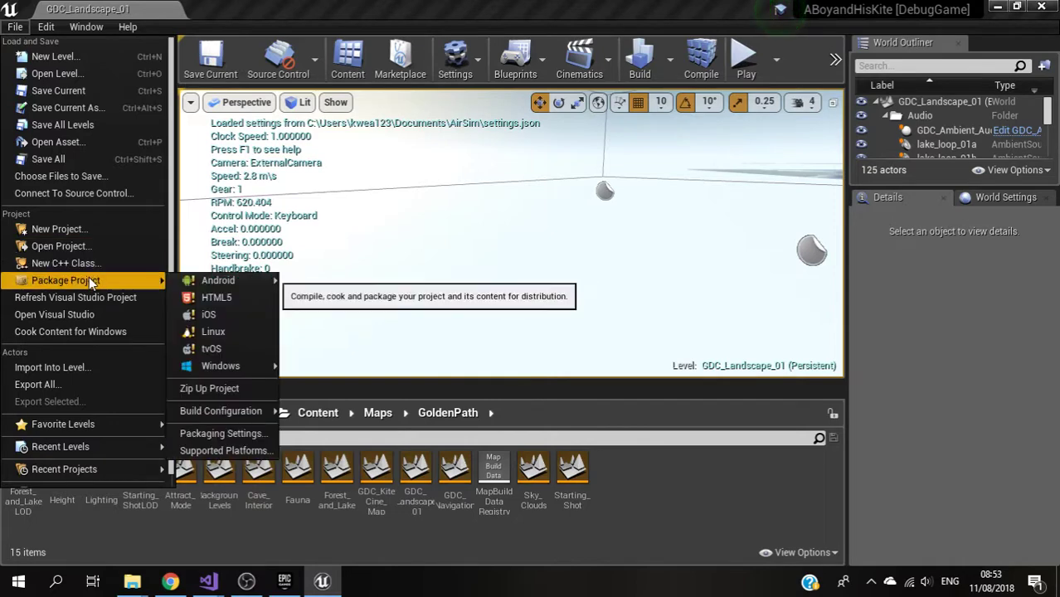
mouse_move(198, 284)
mouse_move(230, 371)
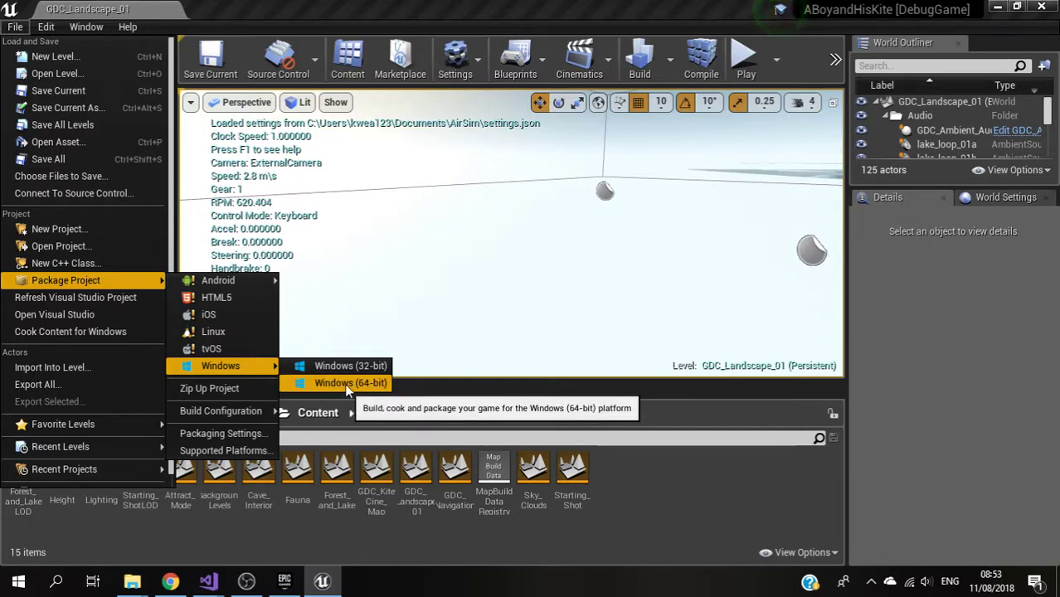
left_click(683, 511)
Switch to File Explorer, open D:\AirSim\Unreal\Environments\Blocks\Content and select AirSimAssets.umap.
mouse_move(131, 582)
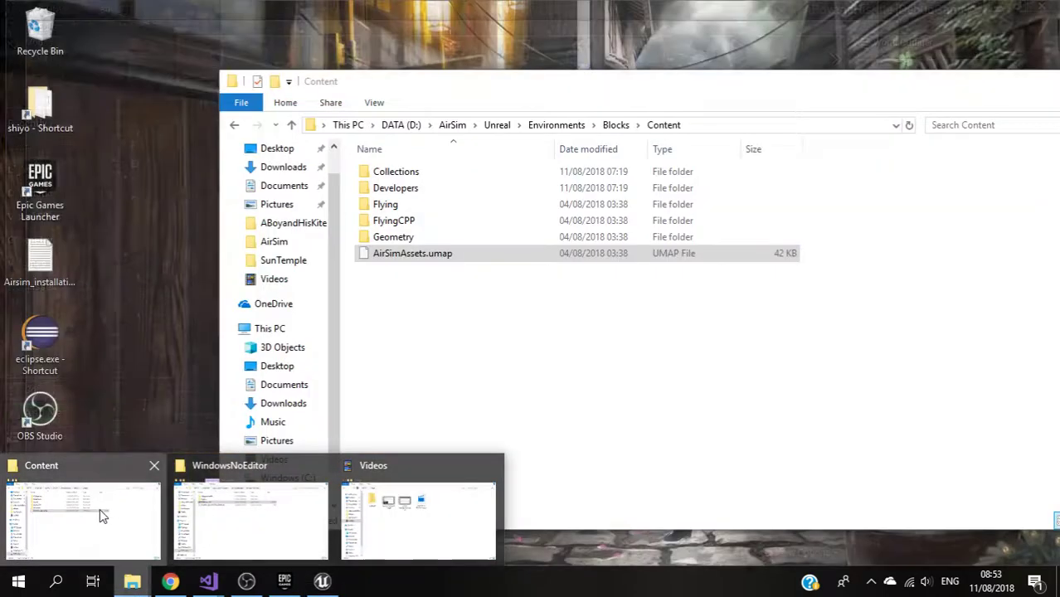
left_click(100, 508)
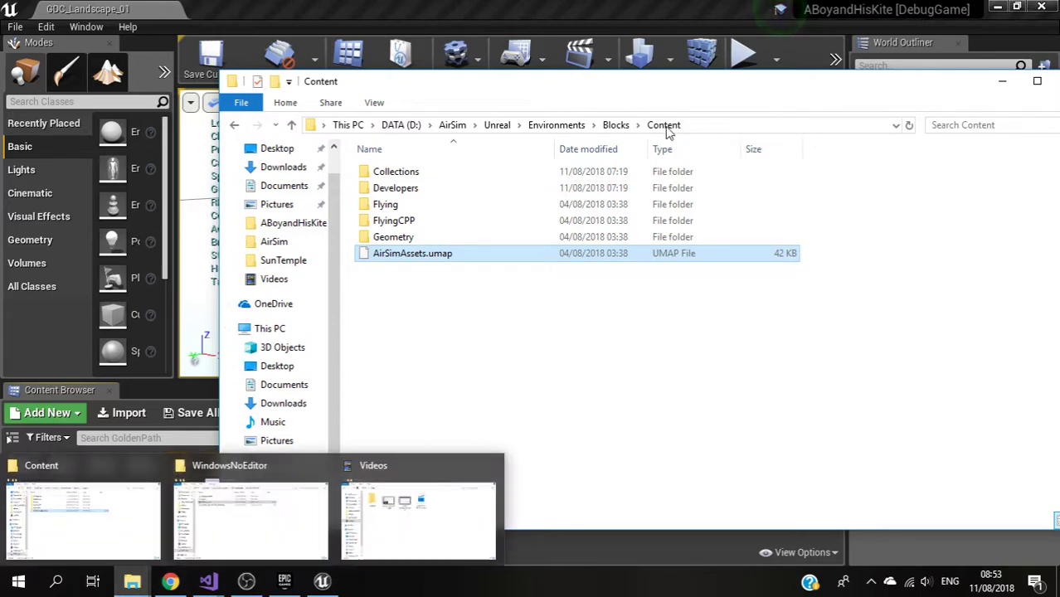
left_click(449, 126)
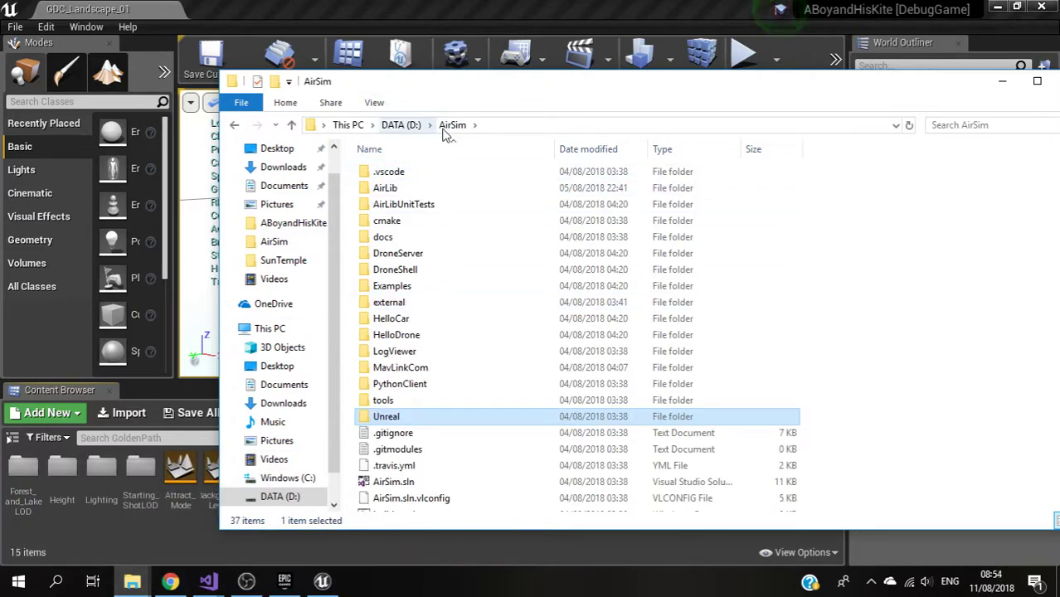
left_click_drag(663, 81, 552, 45)
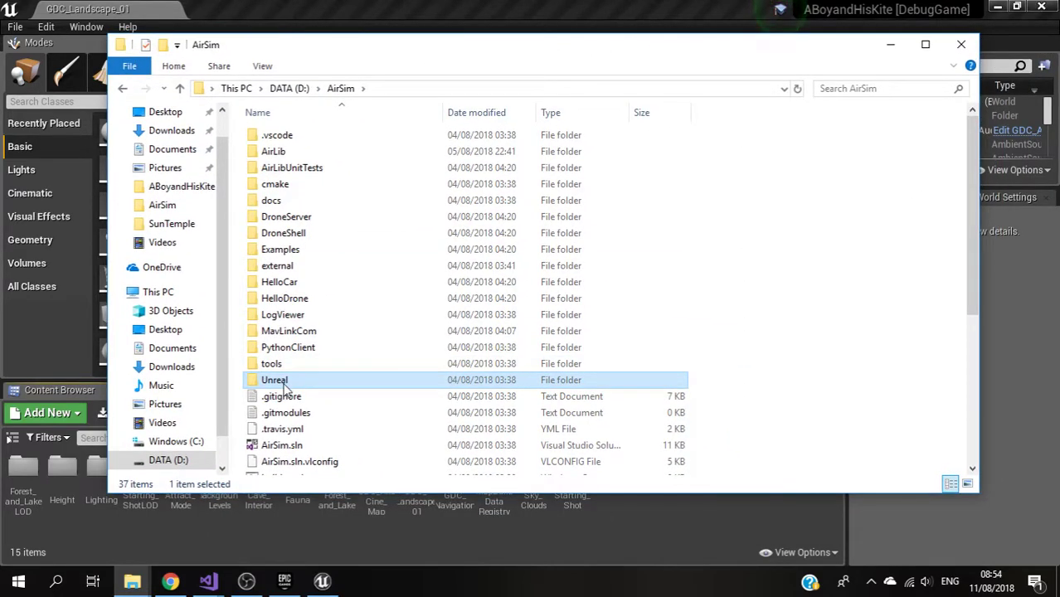
double_click(278, 381)
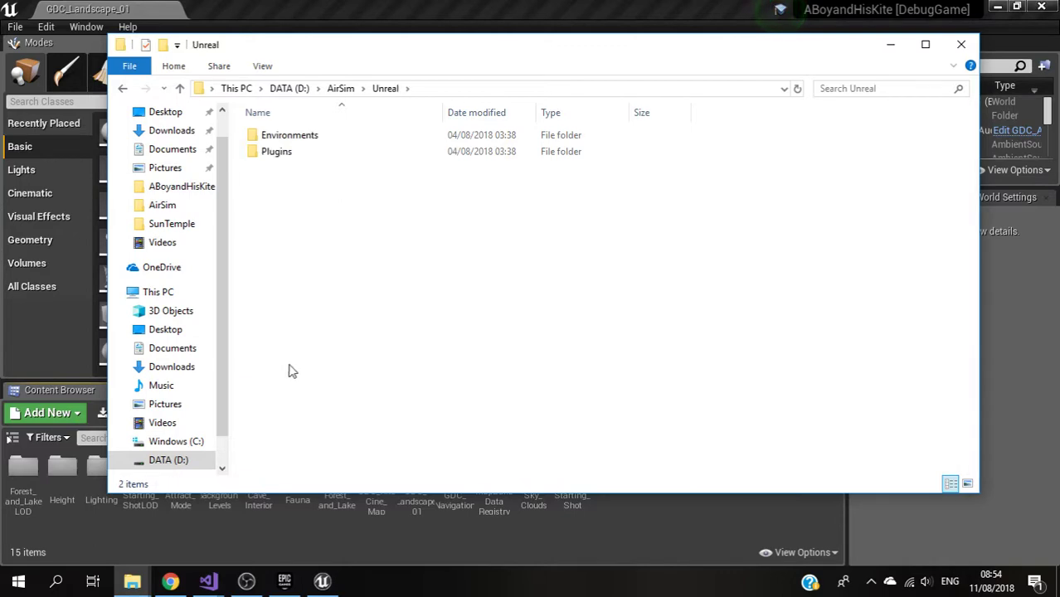
double_click(278, 134)
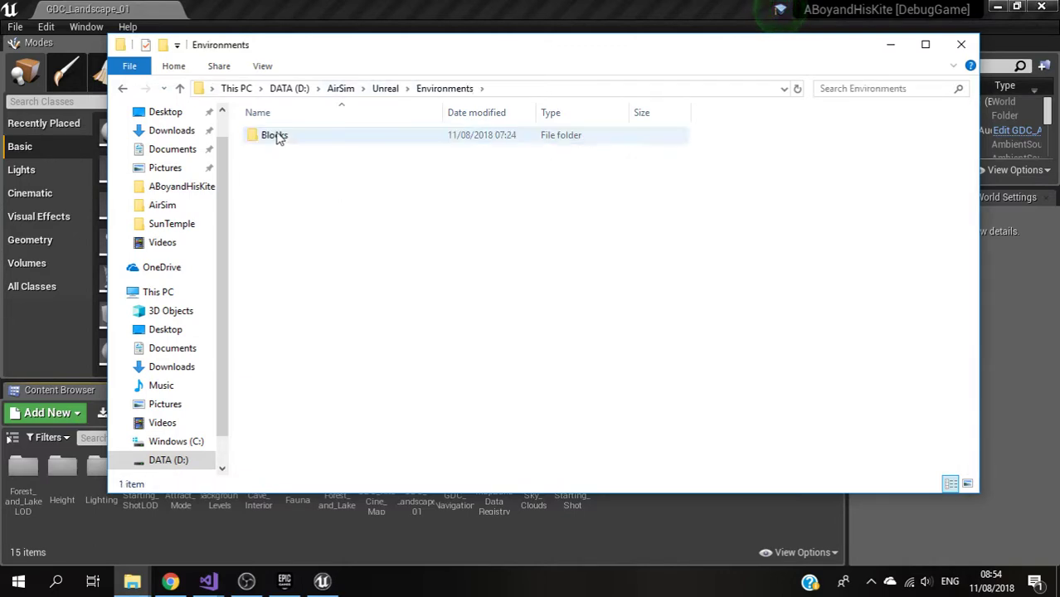
double_click(274, 134)
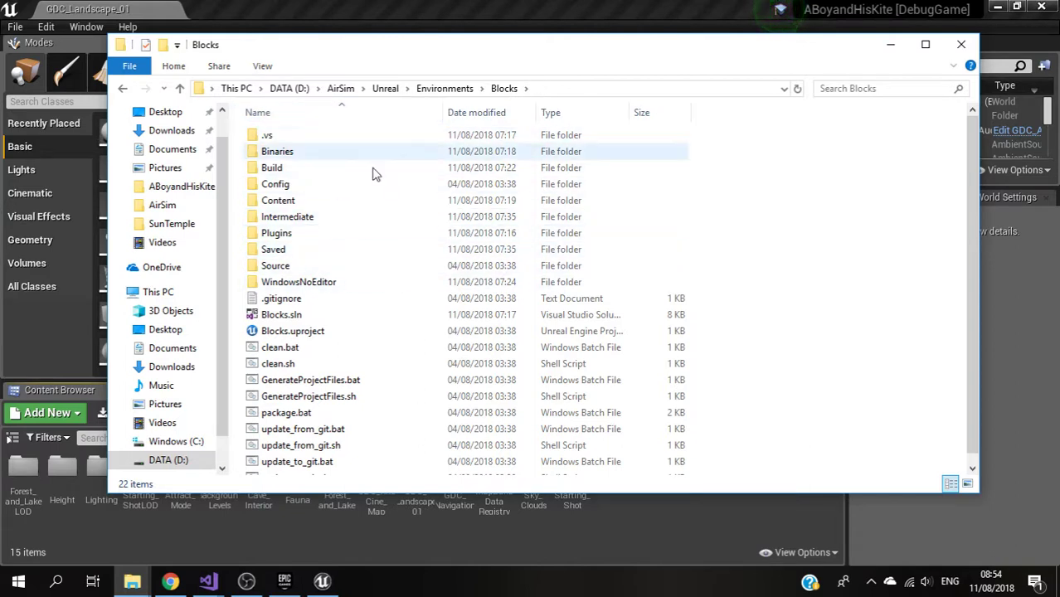
double_click(286, 201)
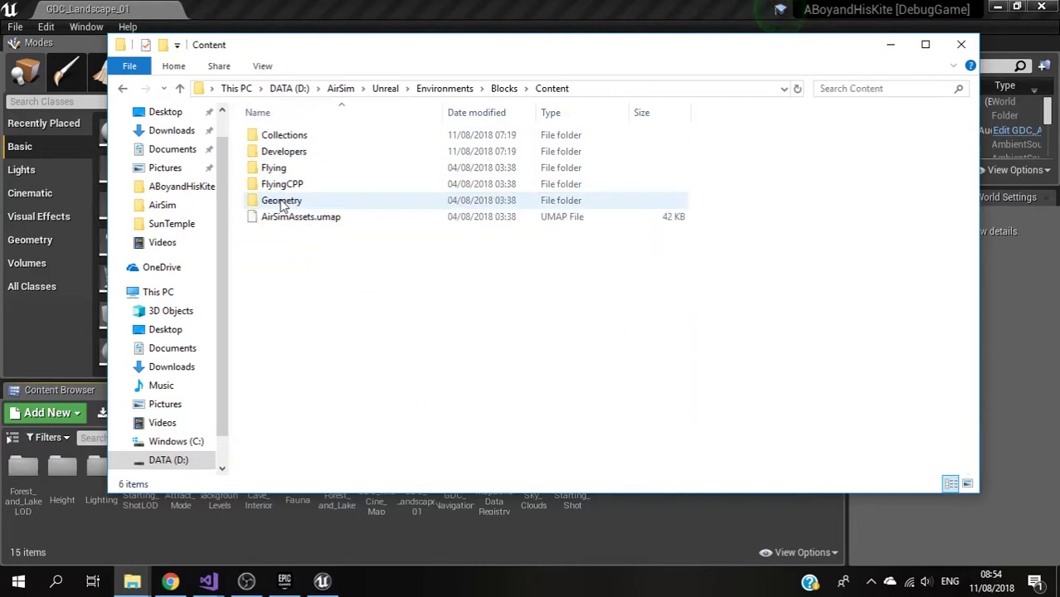
left_click(316, 222)
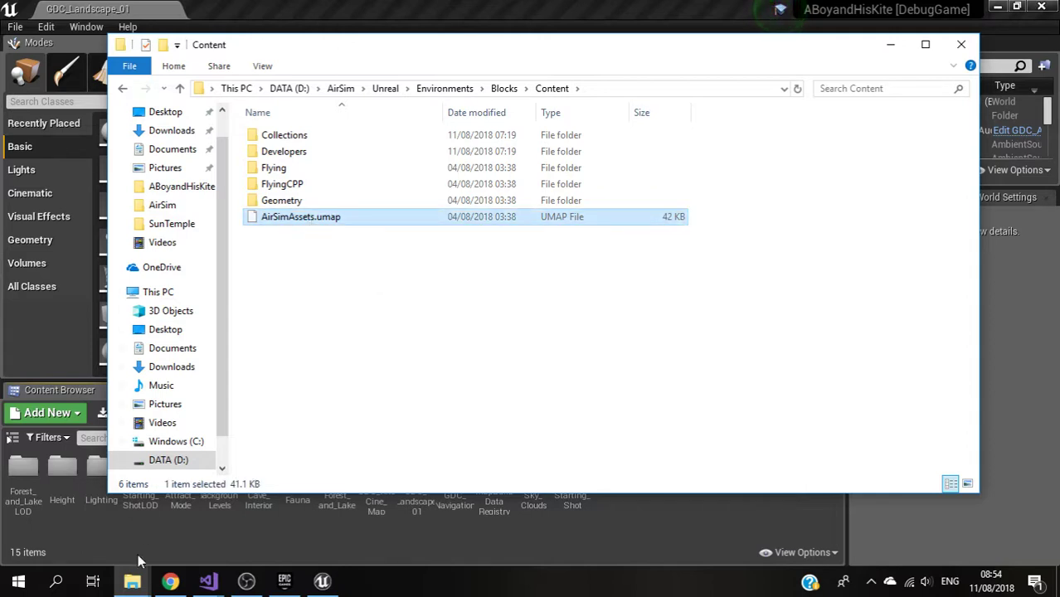
In the WindowsNoEditor Explorer window, open the Content folder of Airsim_Environments\ABoyandHisKite.
mouse_move(132, 580)
left_click(220, 513)
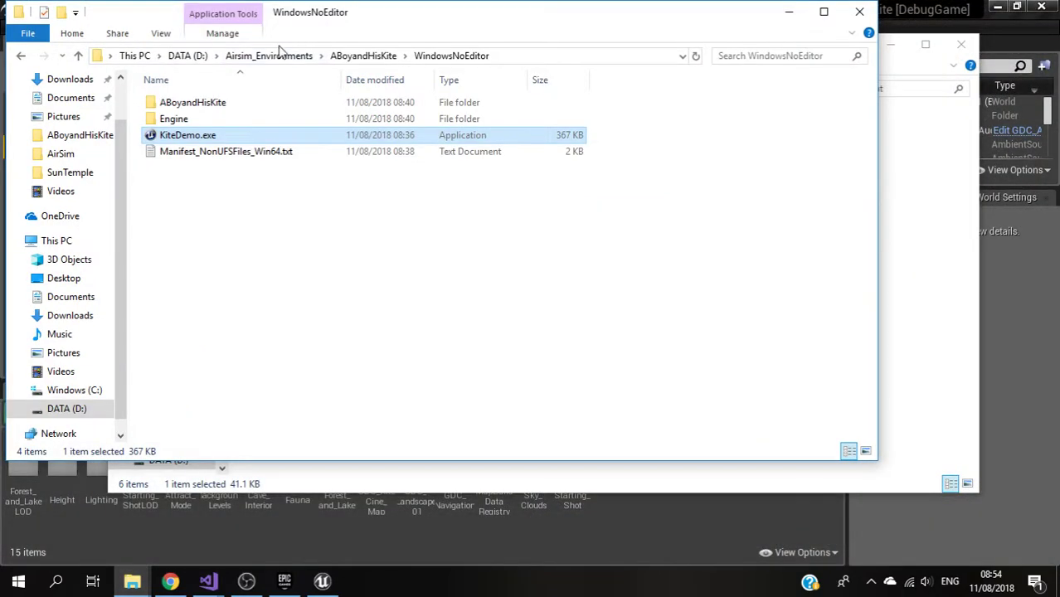
left_click(276, 56)
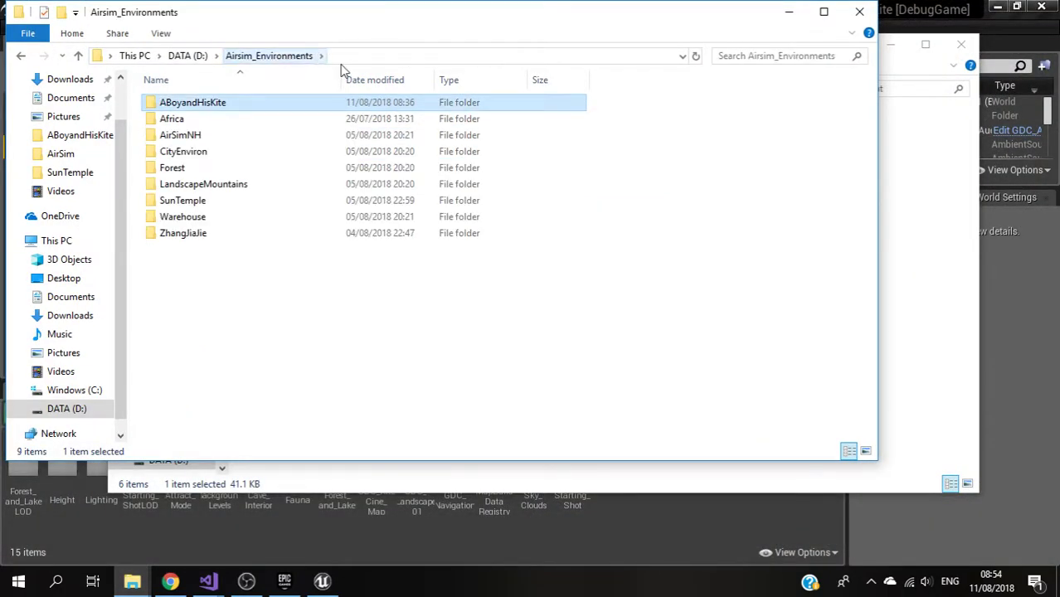
double_click(202, 108)
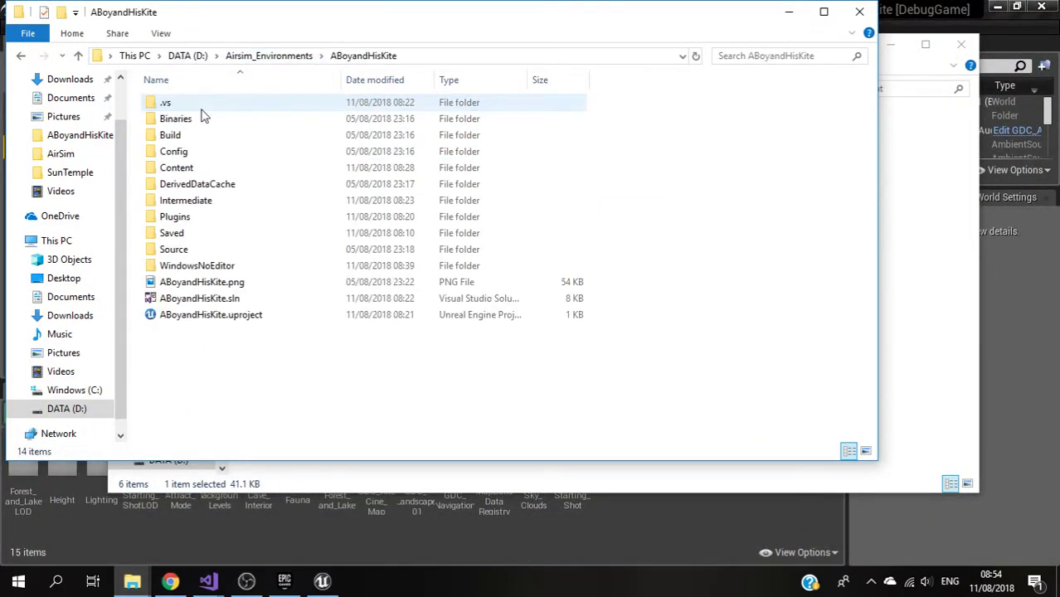
left_click(177, 170)
double_click(177, 169)
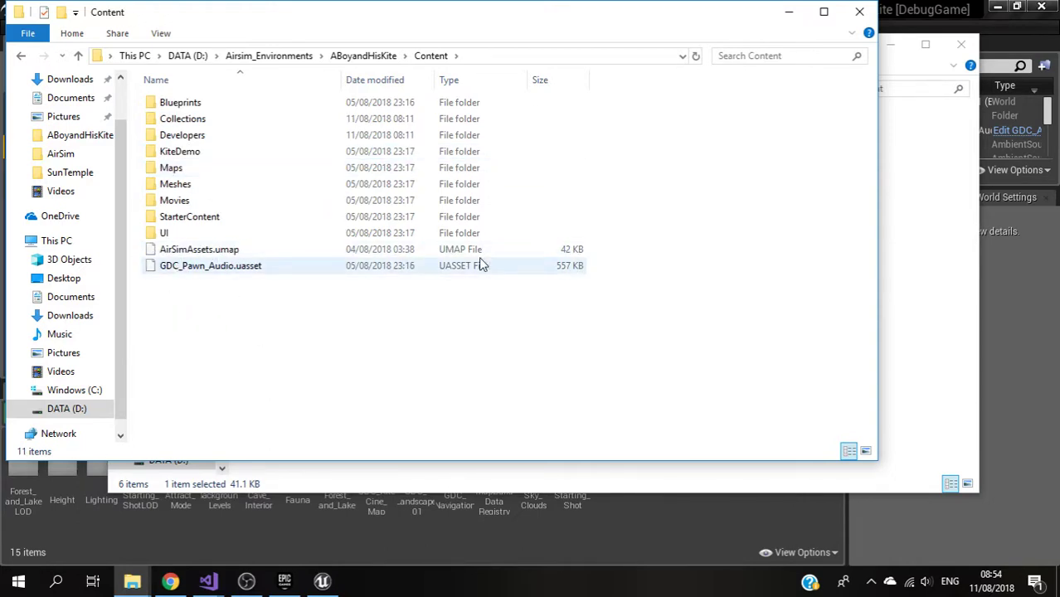
Return to Unreal Editor and open the project's packaging settings at the list of maps to include in a packaged build.
left_click(454, 546)
left_click(15, 27)
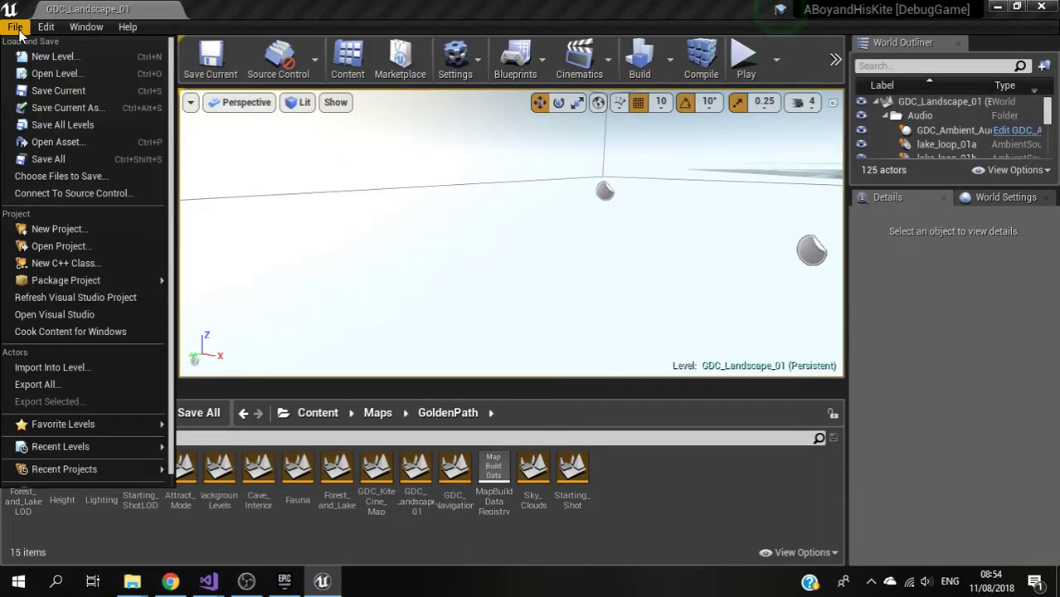
mouse_move(109, 276)
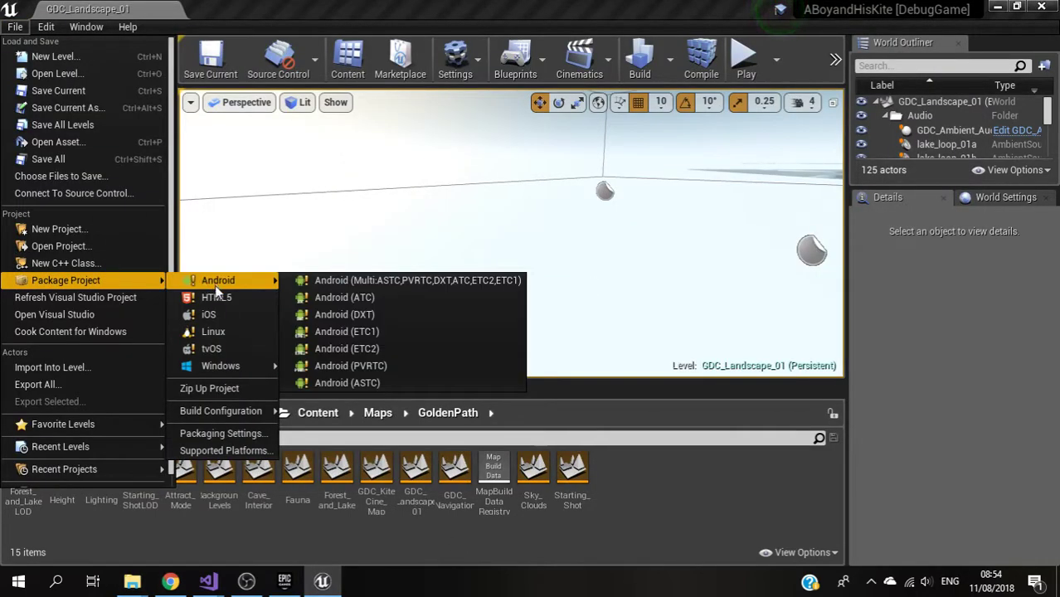
mouse_move(243, 408)
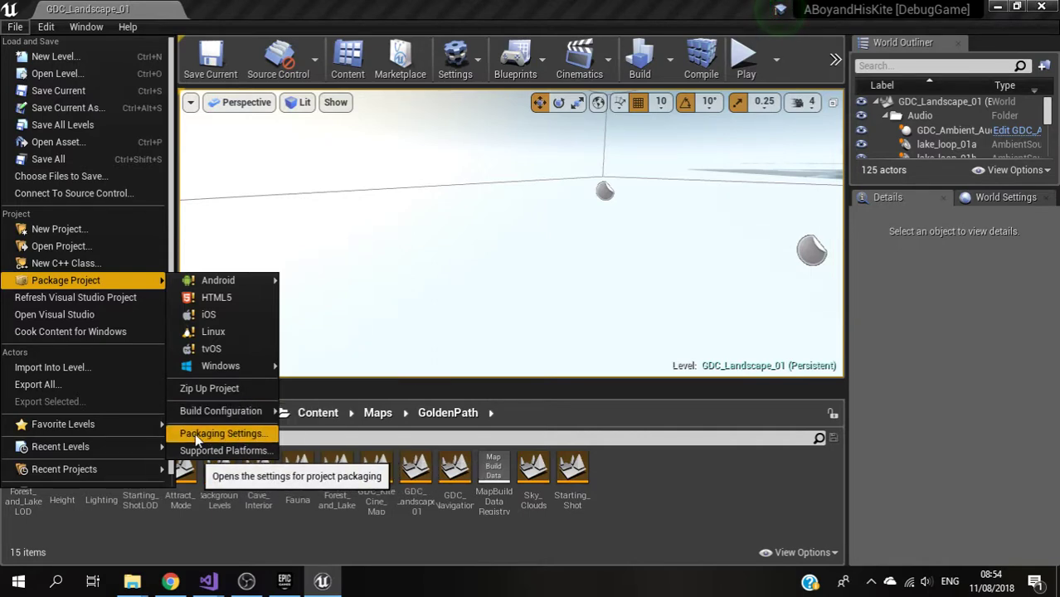
left_click(226, 435)
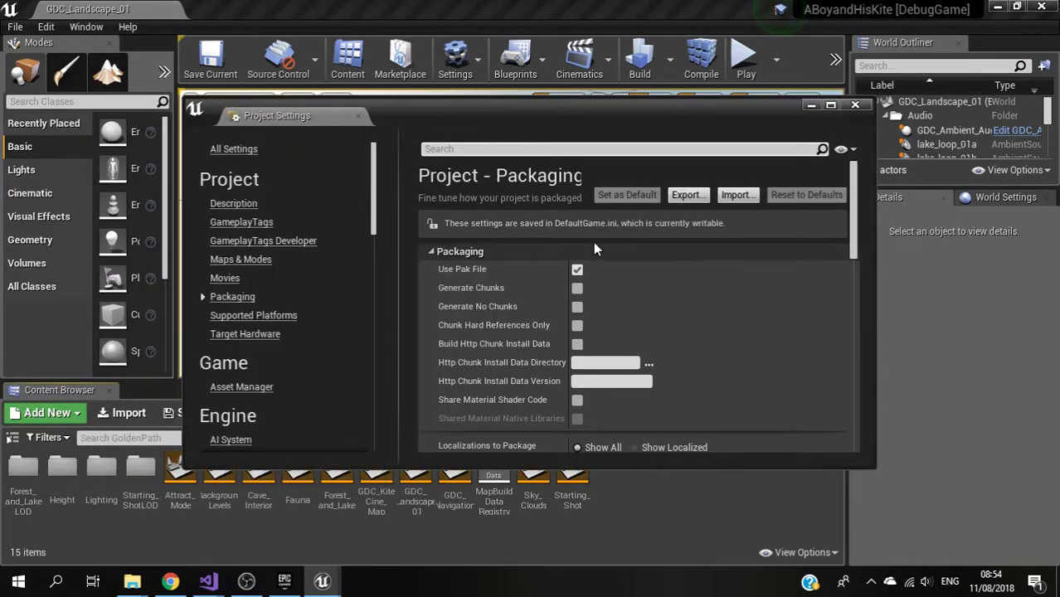
scroll(724, 314, "down", 3)
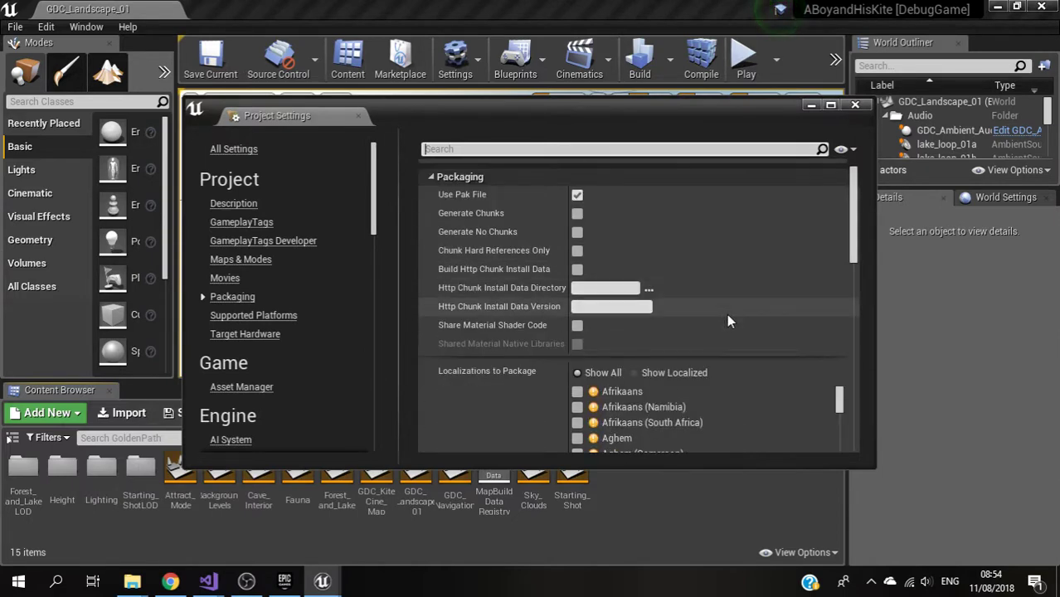
scroll(809, 267, "down", 5)
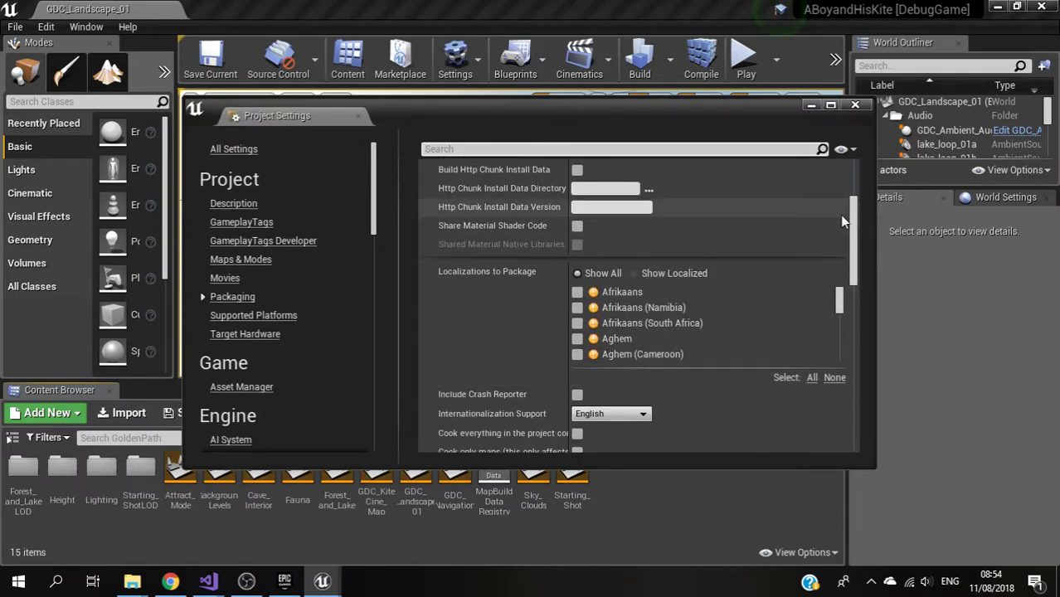
scroll(839, 217, "down", 2)
scroll(821, 273, "down", 3)
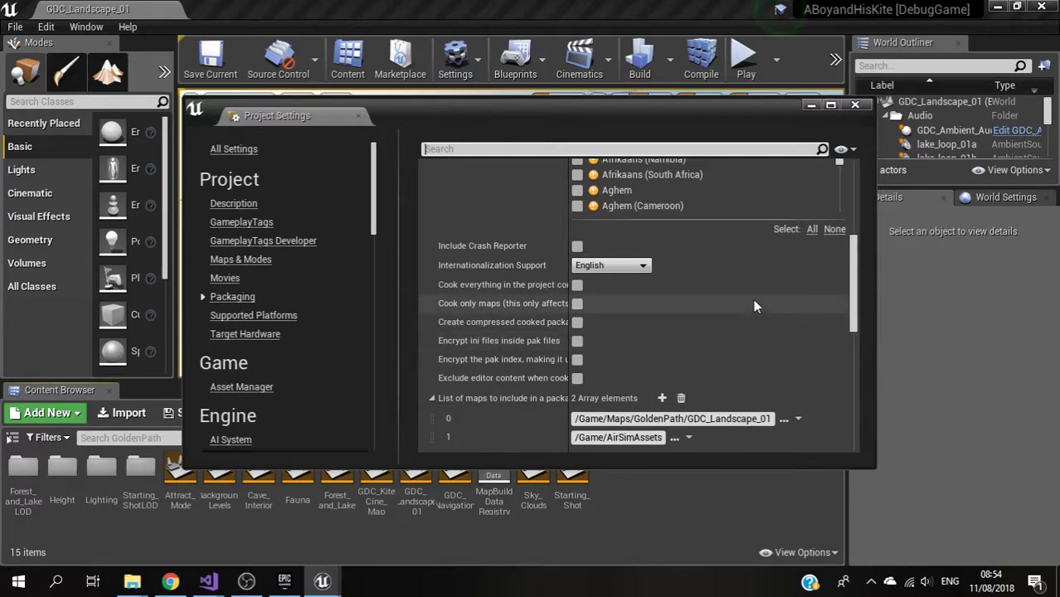
scroll(754, 299, "down", 2)
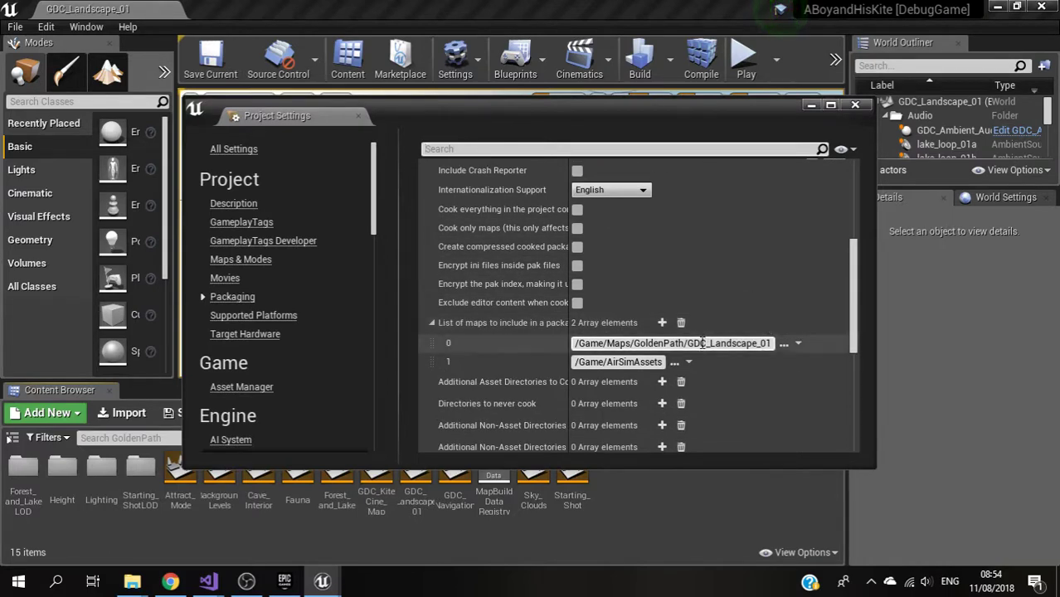
Locate GDC_Landscape_01.umap in Maps\GoldenPath and AirSimAssets.umap in Content for the two packaged map entries, without reassigning either.
left_click(781, 344)
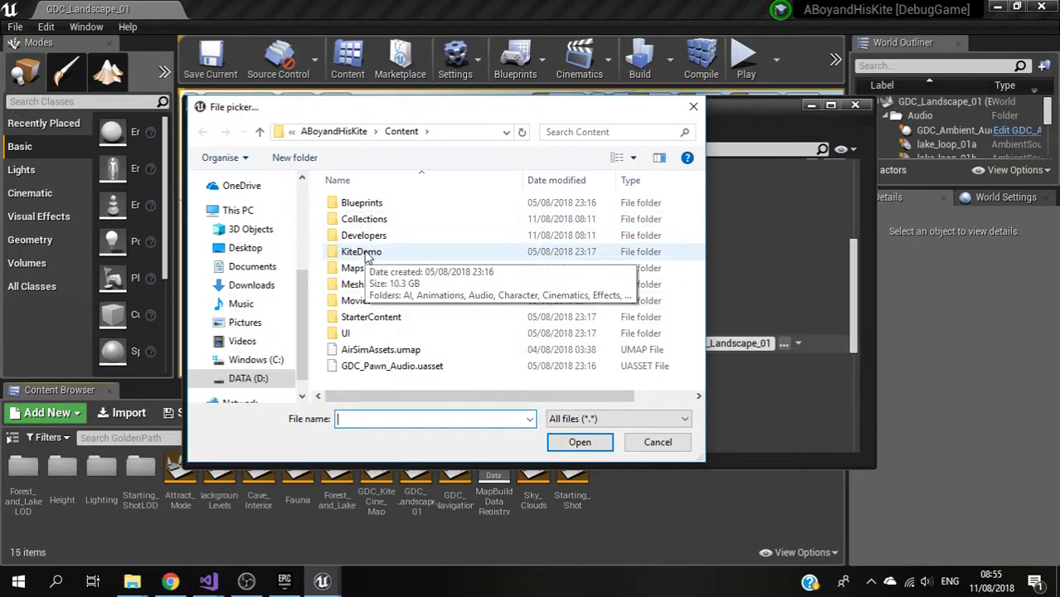
double_click(352, 268)
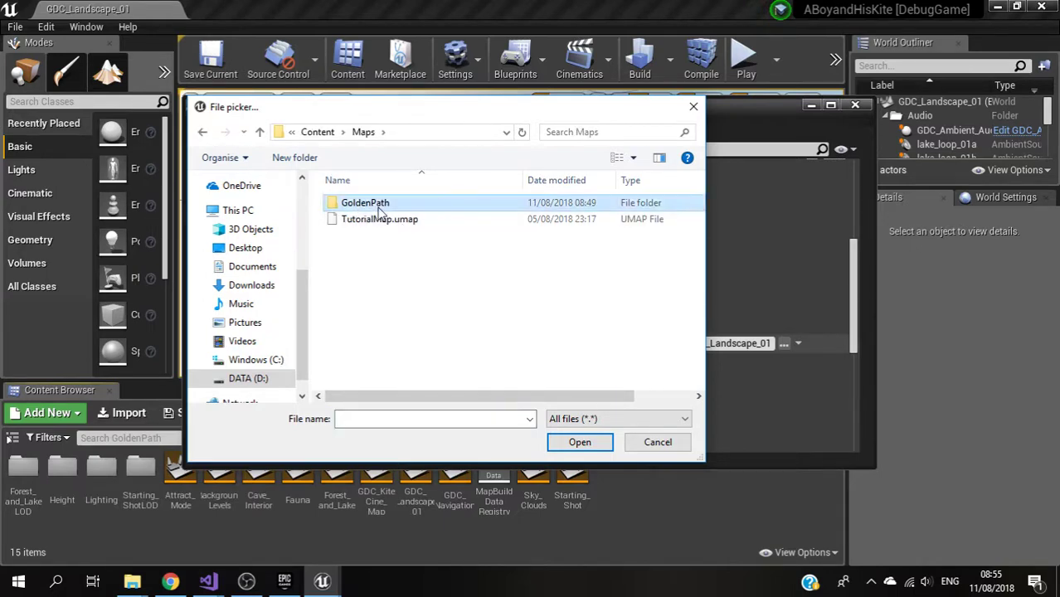
double_click(377, 207)
scroll(490, 357, "down", 1)
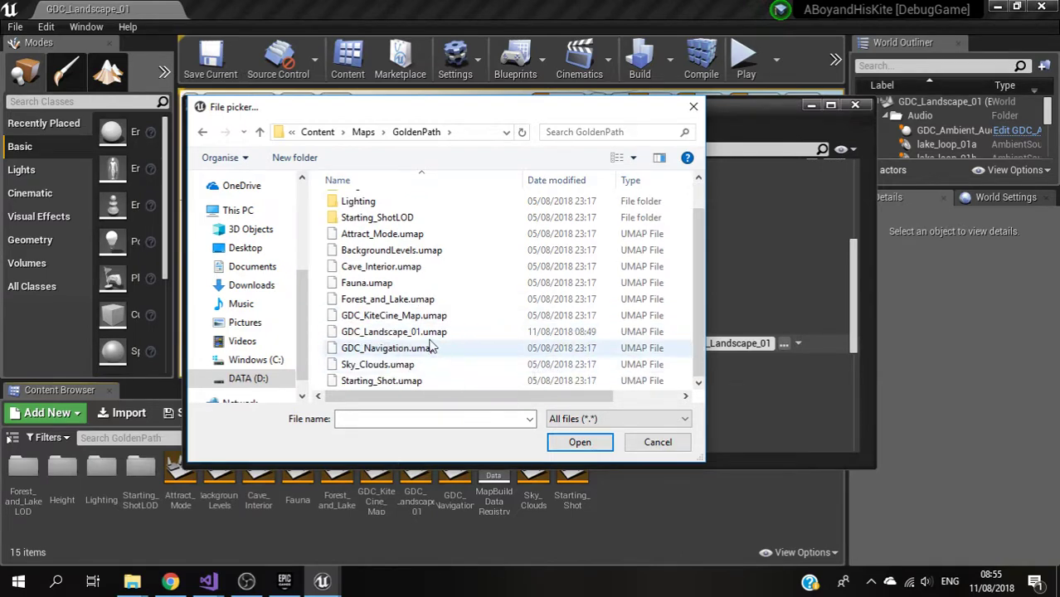
left_click(428, 333)
left_click(658, 443)
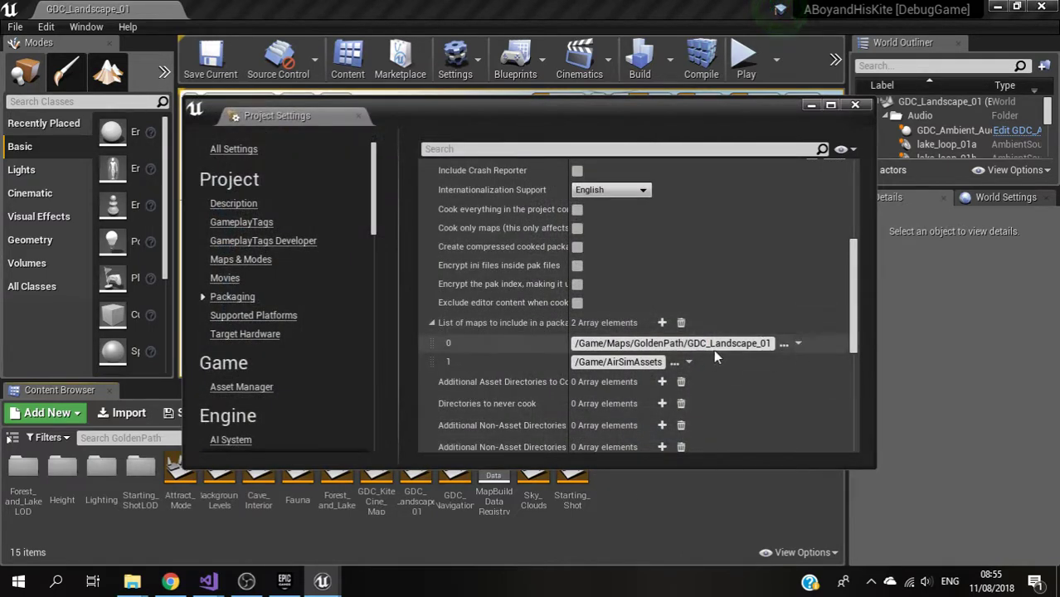
left_click(673, 362)
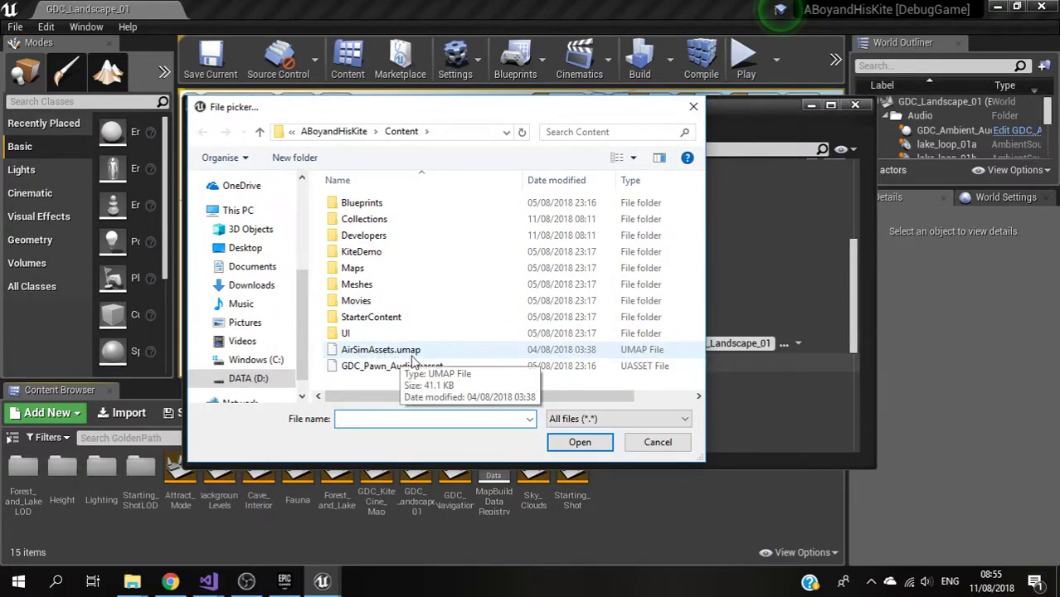
left_click(657, 444)
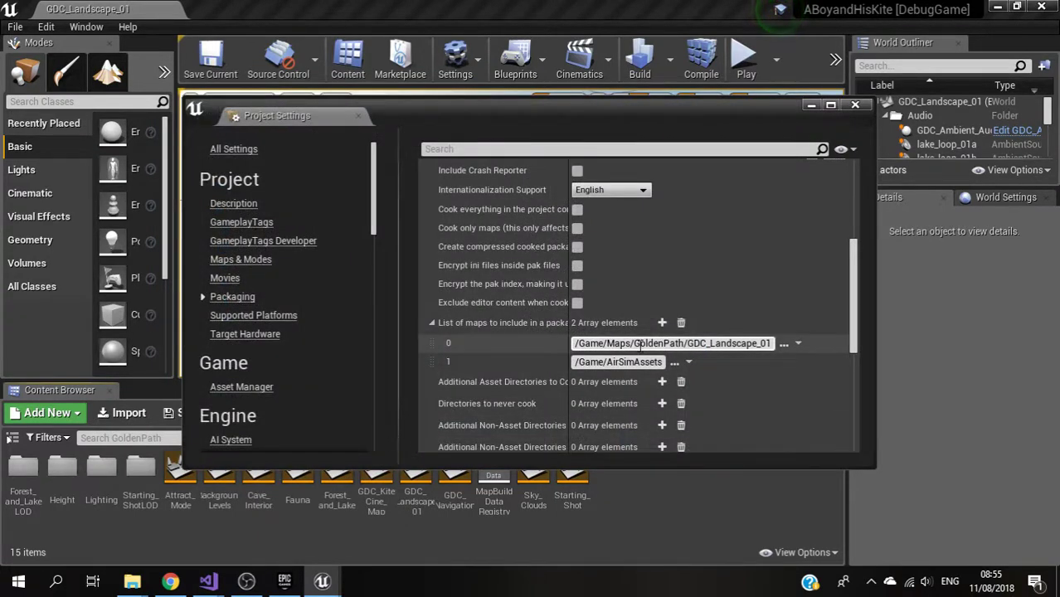
Review the remaining packaging settings around the list of maps and close Project Settings.
scroll(759, 381, "down", 3)
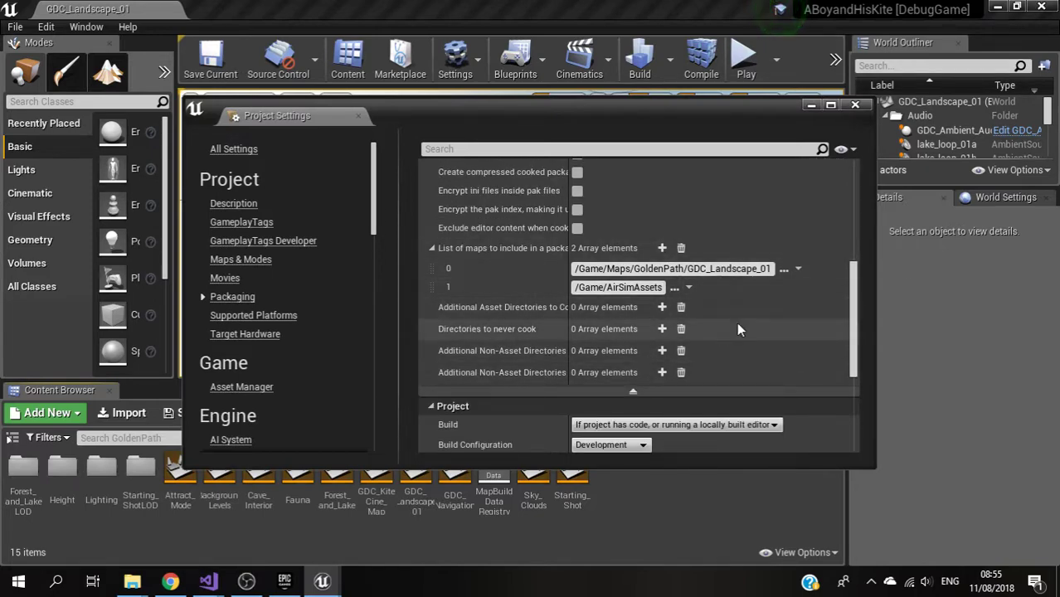
scroll(770, 323, "down", 8)
scroll(772, 323, "up", 5)
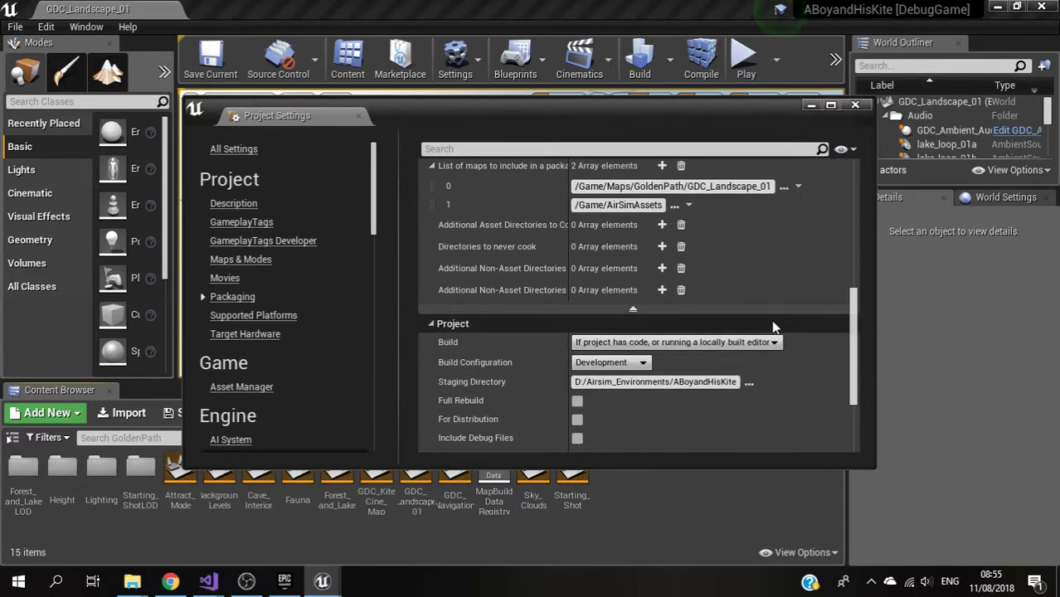
scroll(771, 327, "up", 5)
left_click(661, 330)
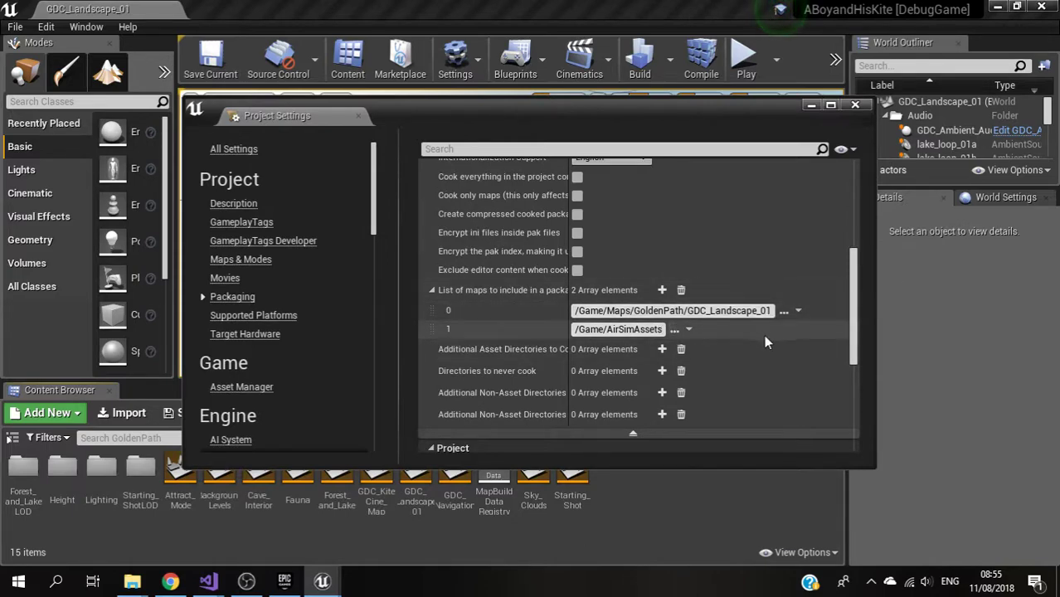
scroll(776, 327, "down", 6)
scroll(778, 324, "up", 5)
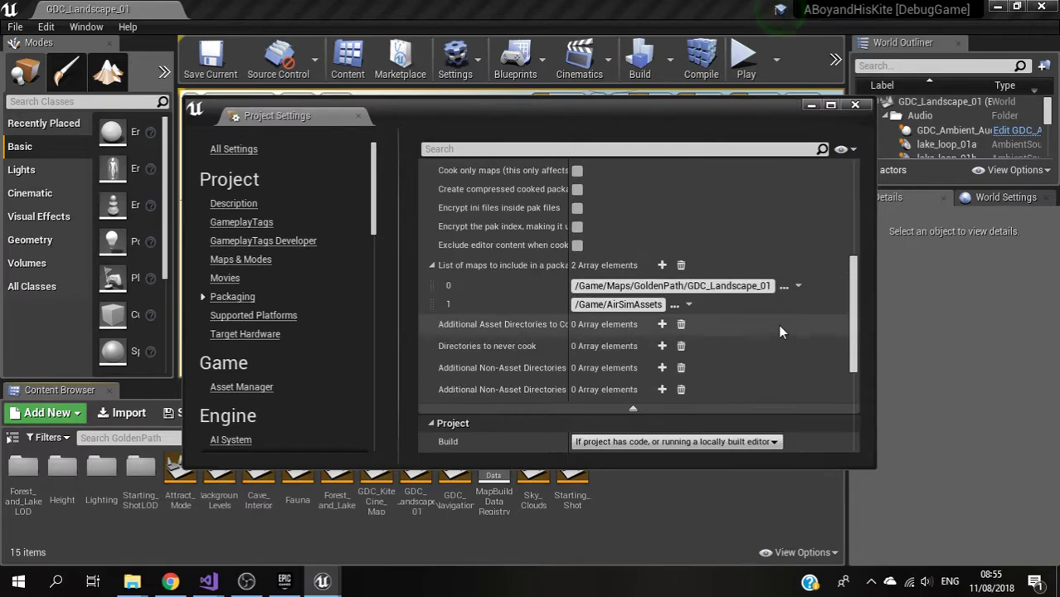
left_click(855, 104)
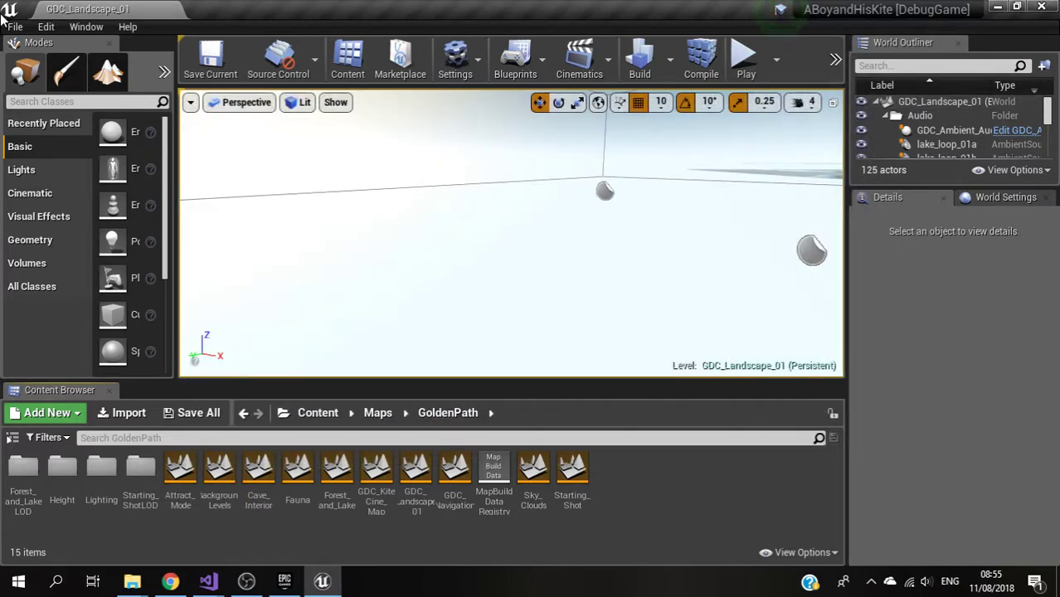
Start packaging the project for Windows (64-bit) into the ABoyandHisKite folder, and cancel the packaging.
left_click(15, 27)
mouse_move(88, 282)
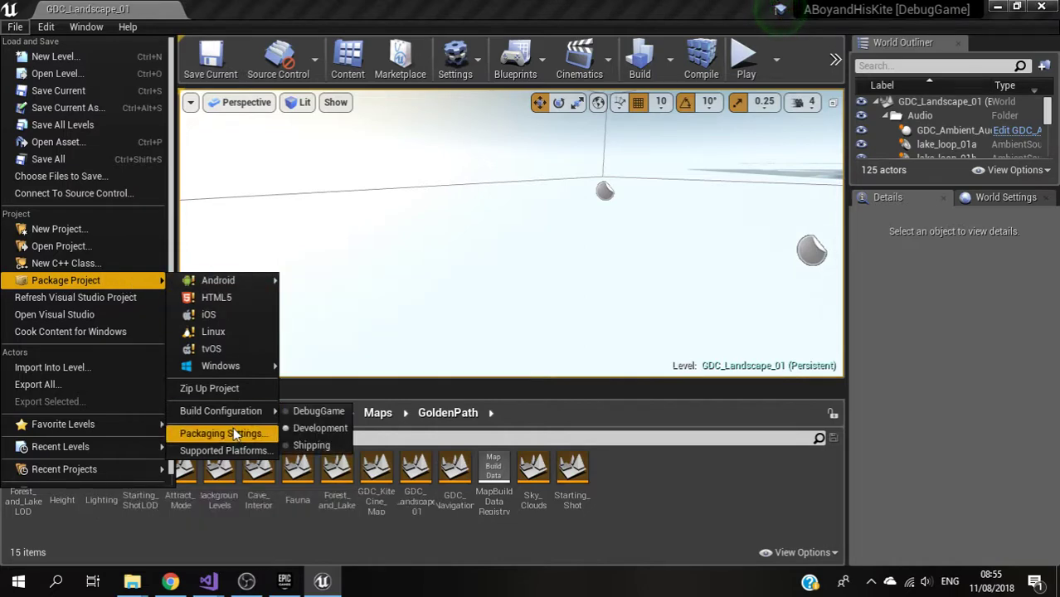
mouse_move(222, 283)
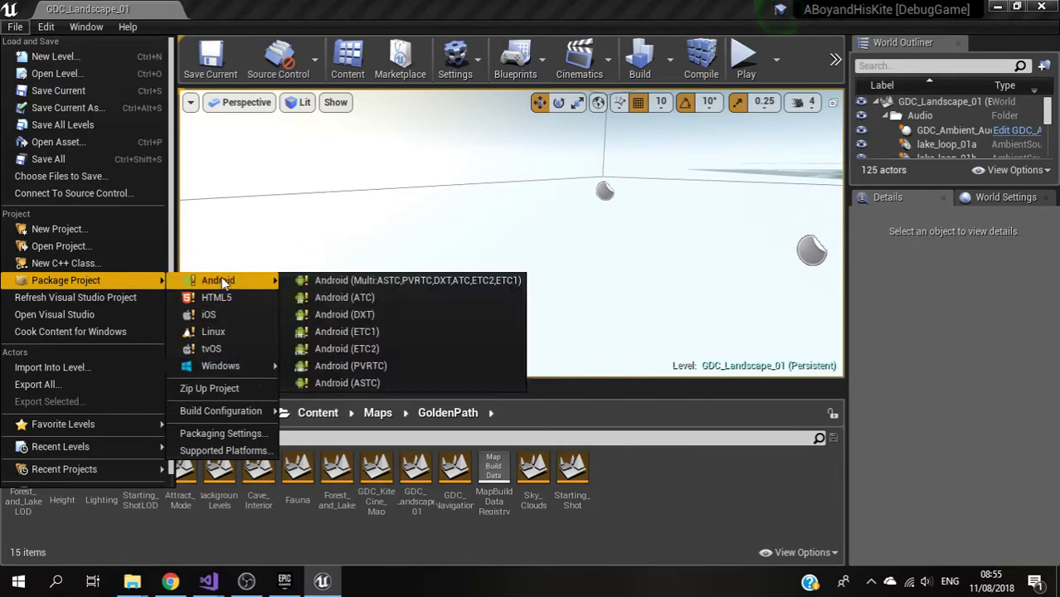
mouse_move(226, 366)
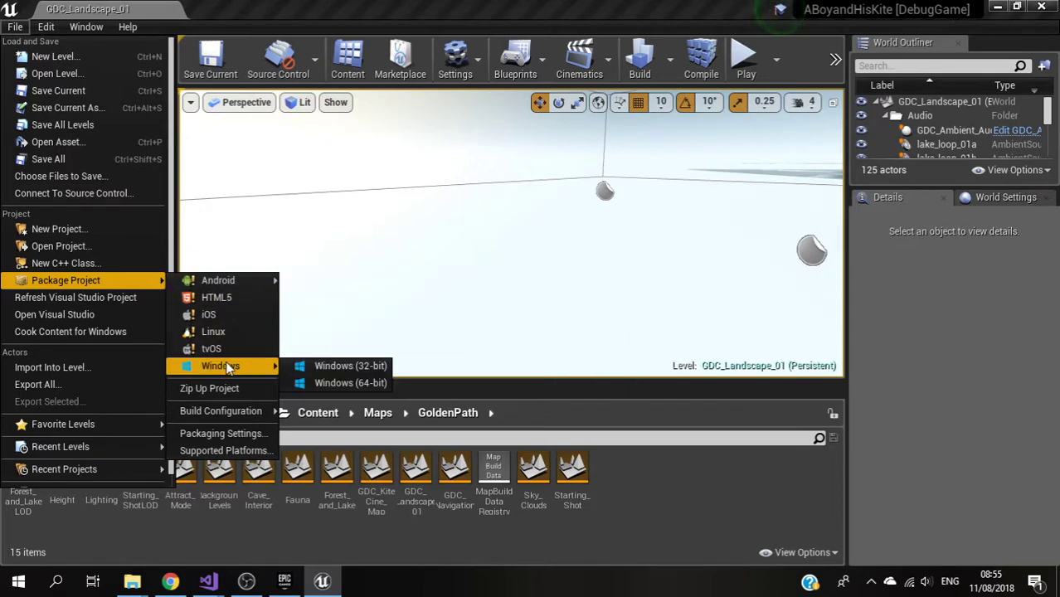
left_click(332, 381)
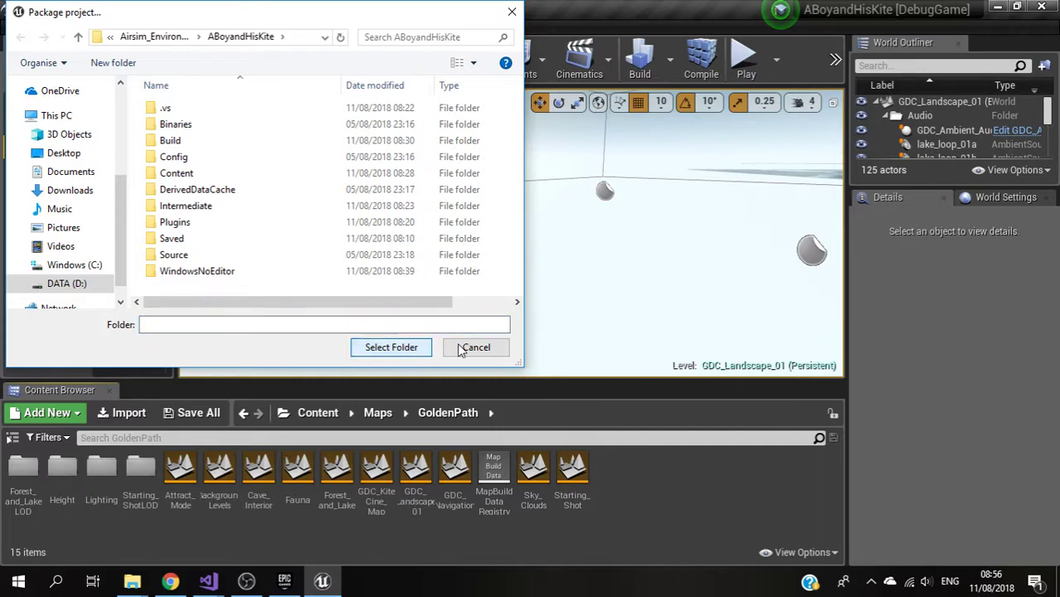
left_click(411, 346)
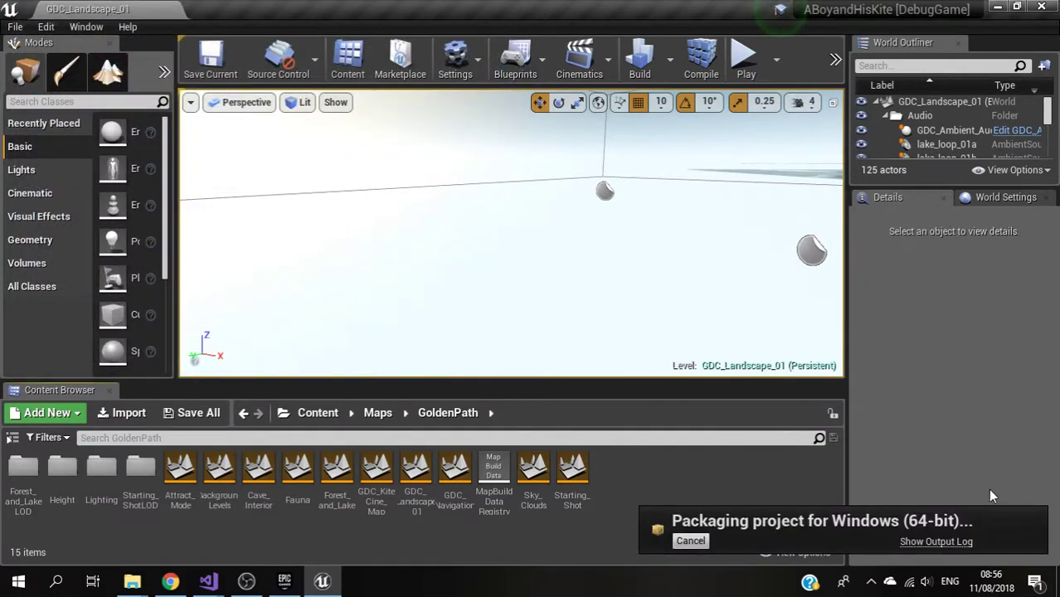
left_click(692, 542)
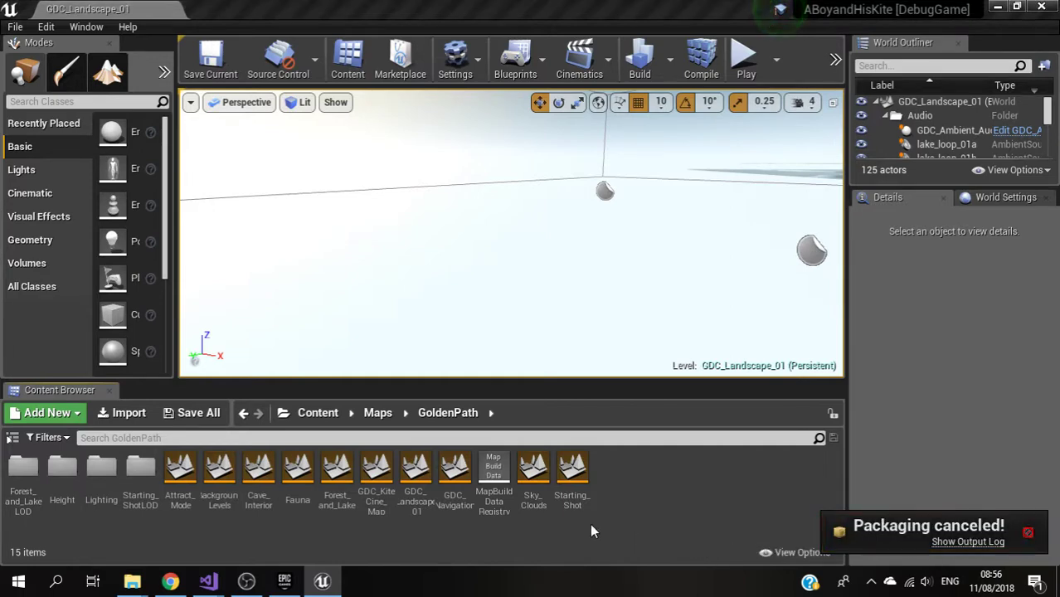
Switch to File Explorer, open the WindowsNoEditor folder of Airsim_Environments\ABoyandHisKite and launch KiteDemo.exe in car simulation.
mouse_move(132, 582)
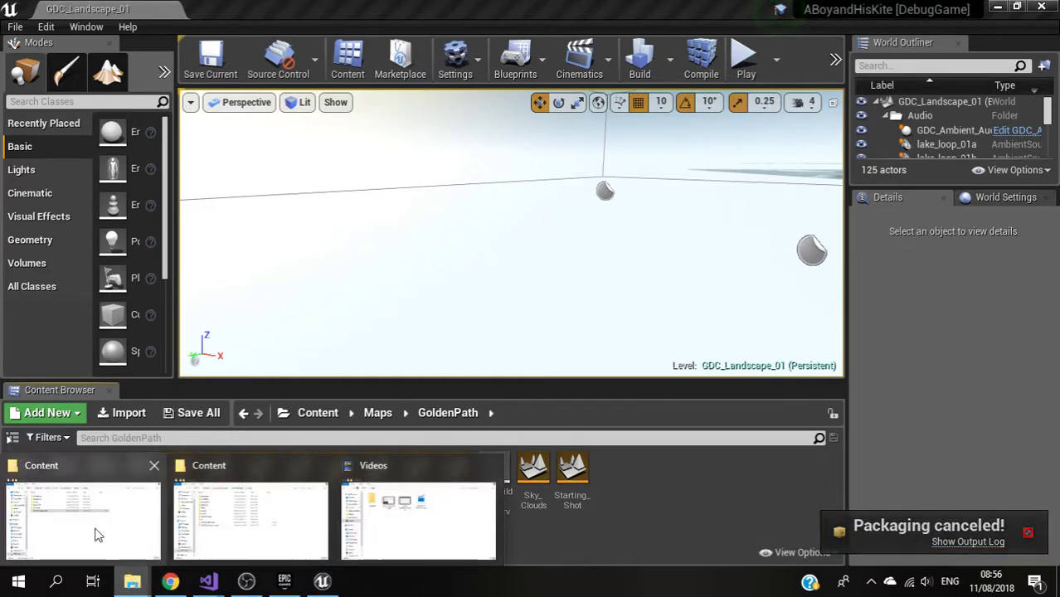
mouse_move(98, 527)
left_click(189, 524)
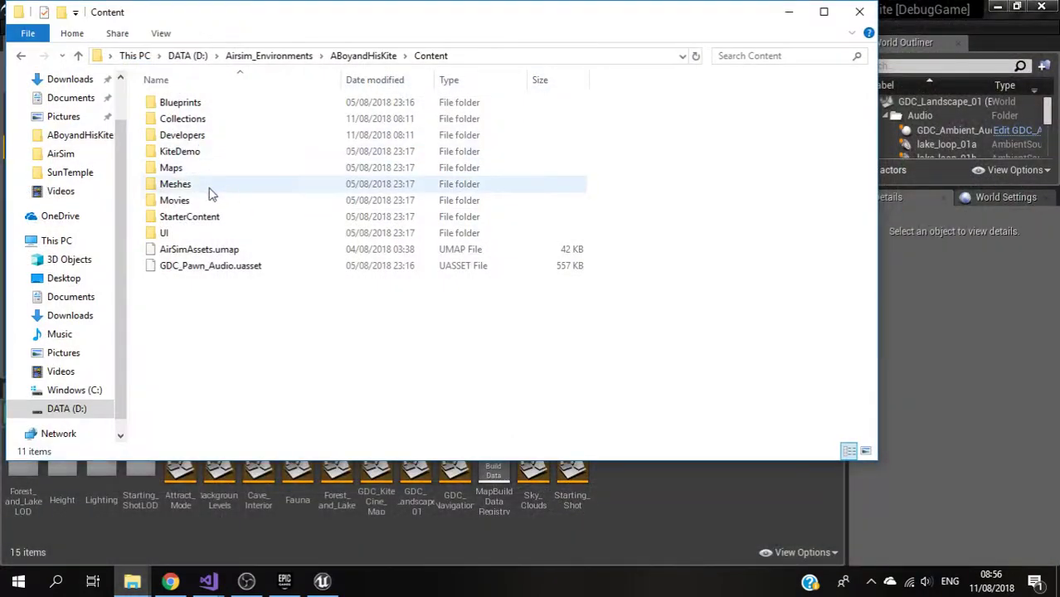
left_click(362, 55)
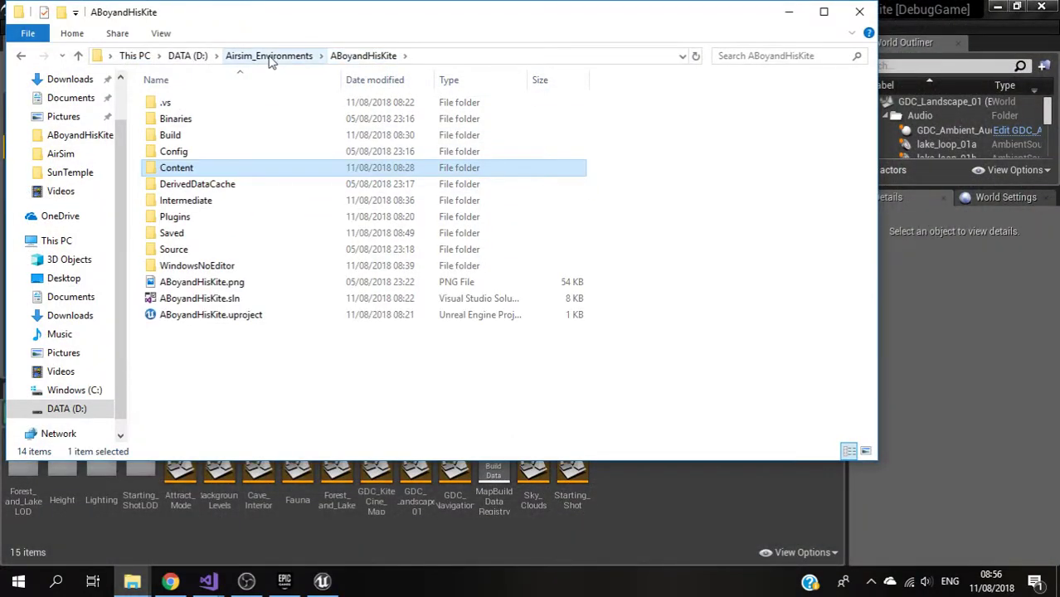
left_click(270, 341)
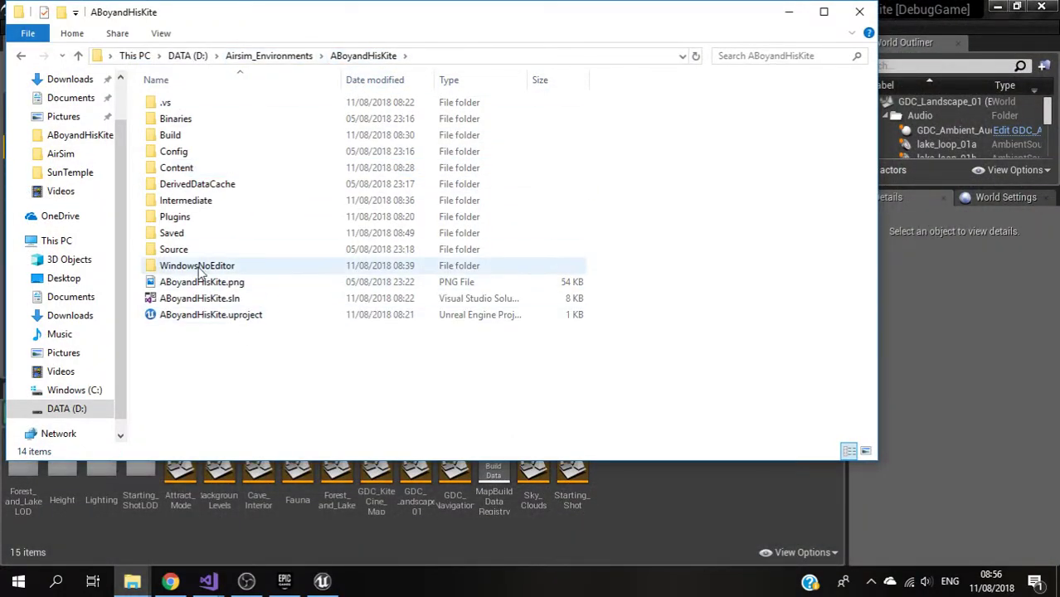
double_click(196, 270)
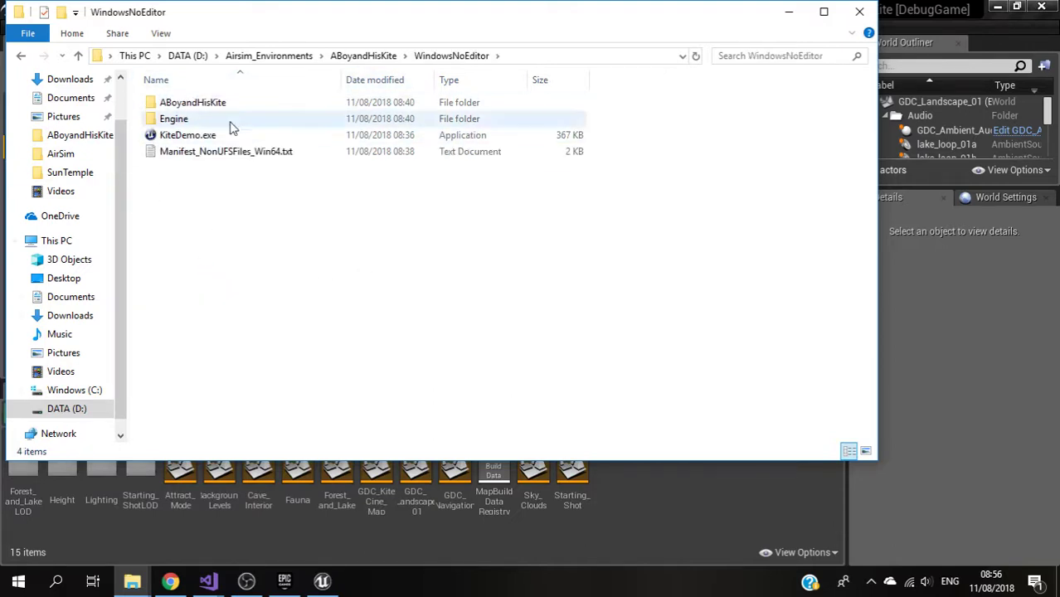
double_click(192, 137)
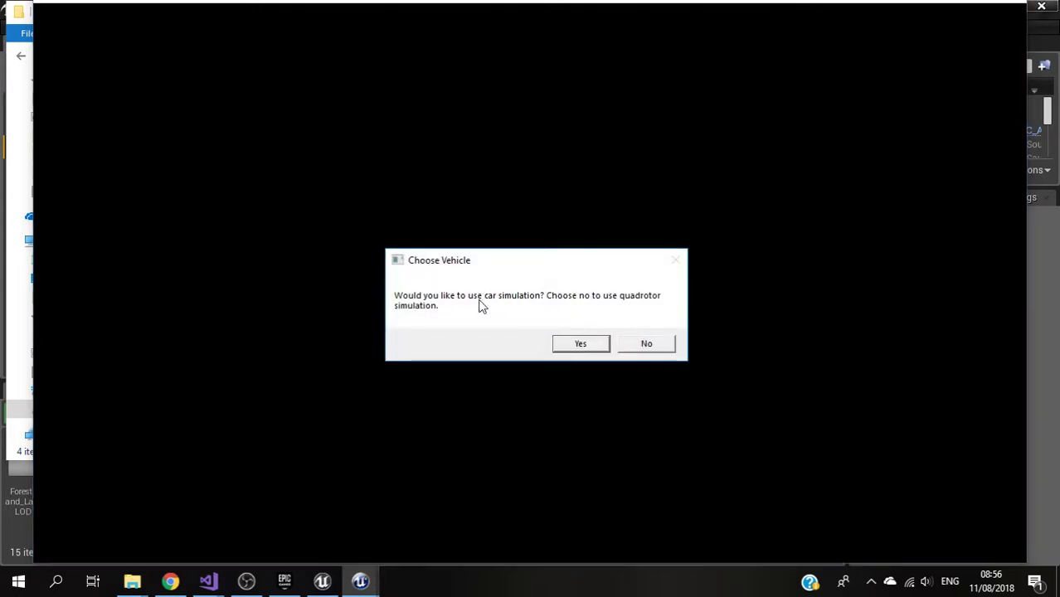
left_click(589, 345)
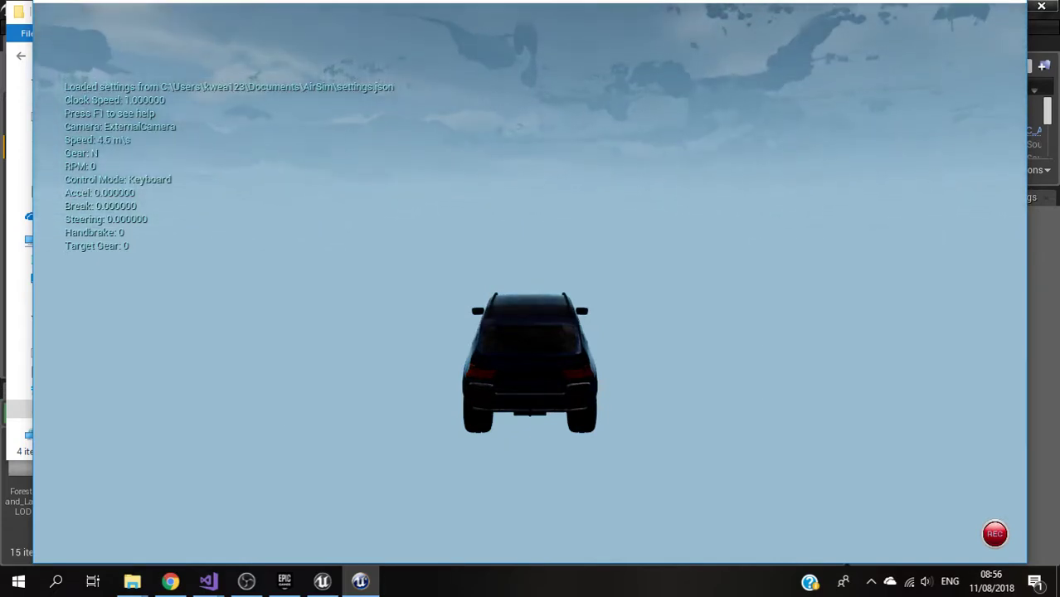
Test-drive the car in the packaged environment, including a right turn, and consult the AirSim keyboard shortcut help.
key("Up")
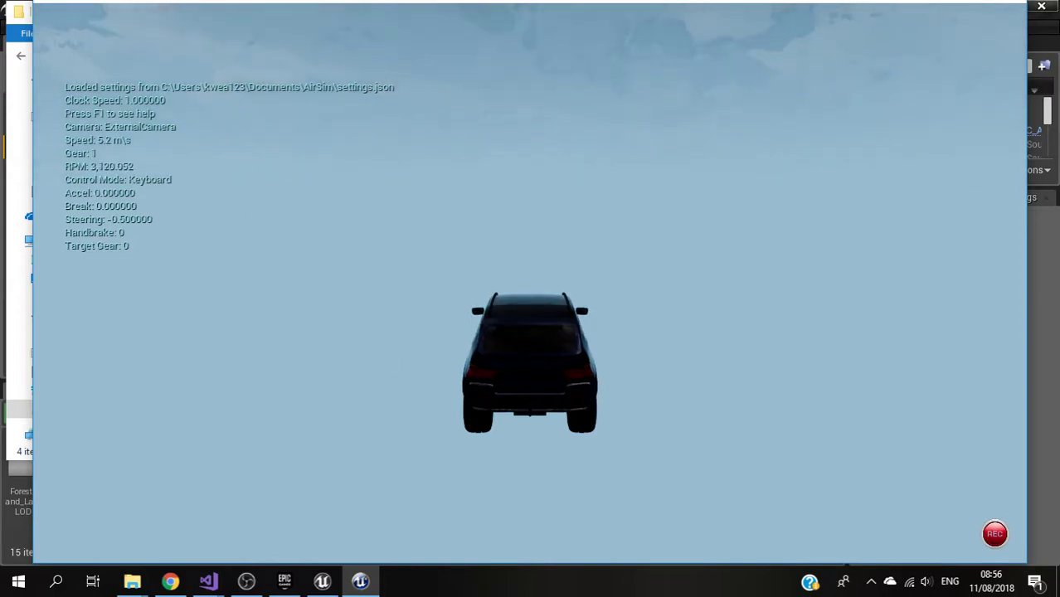
key("Down")
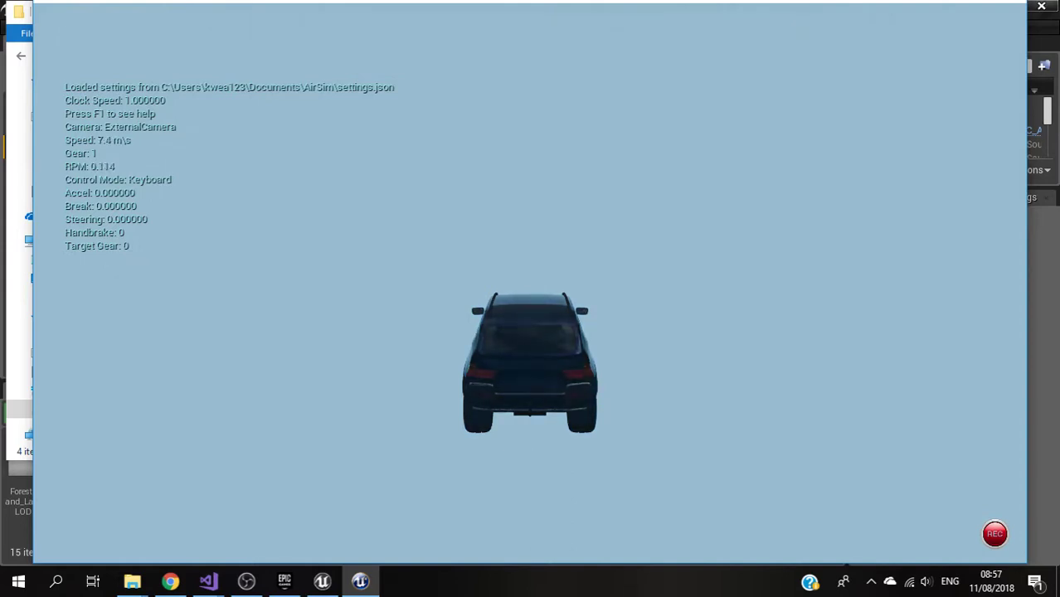
key("F1")
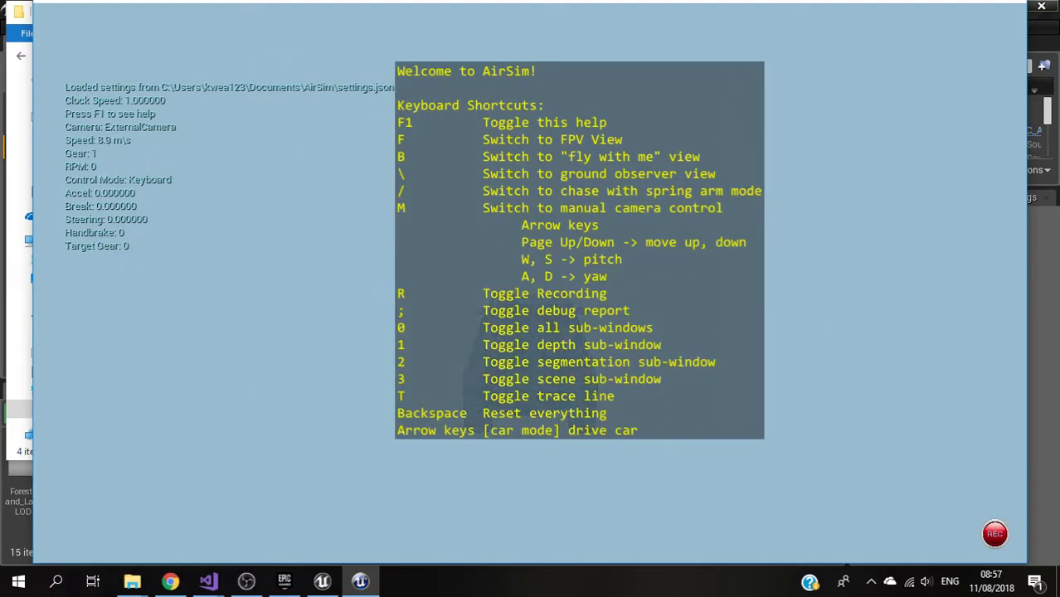
key("F1")
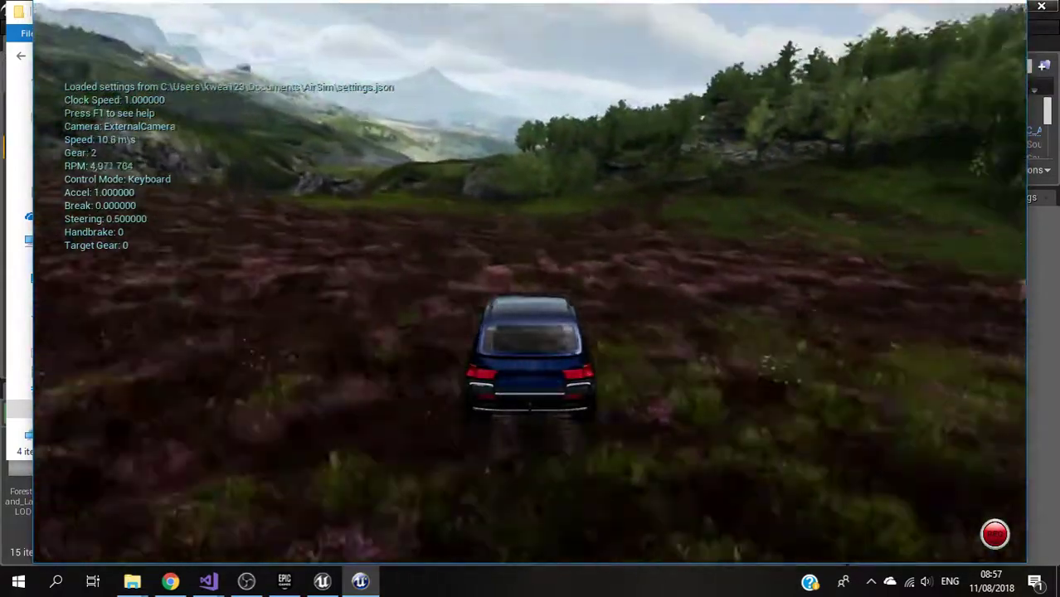
key("Right")
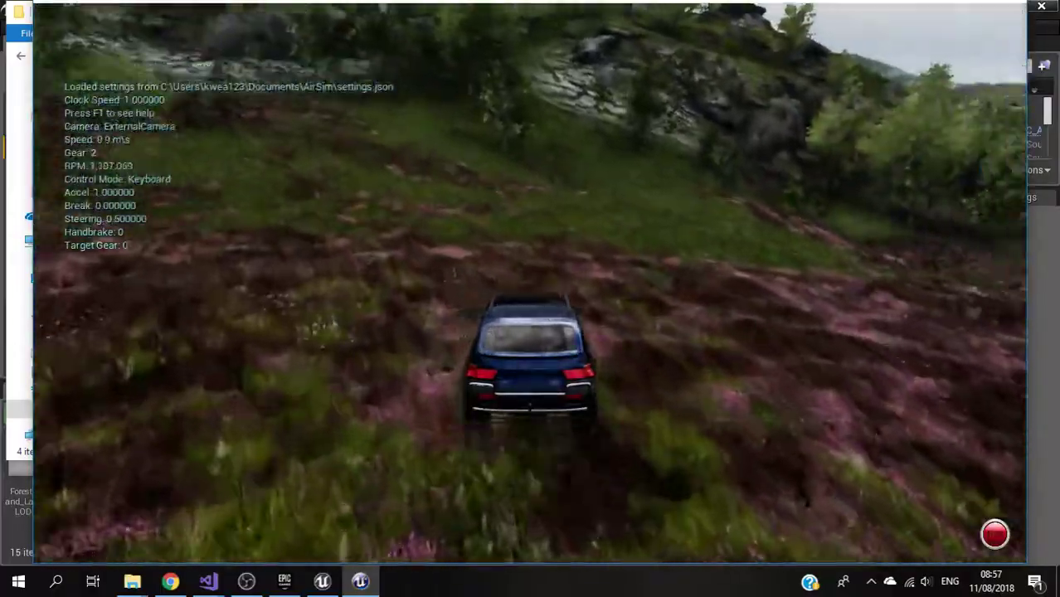